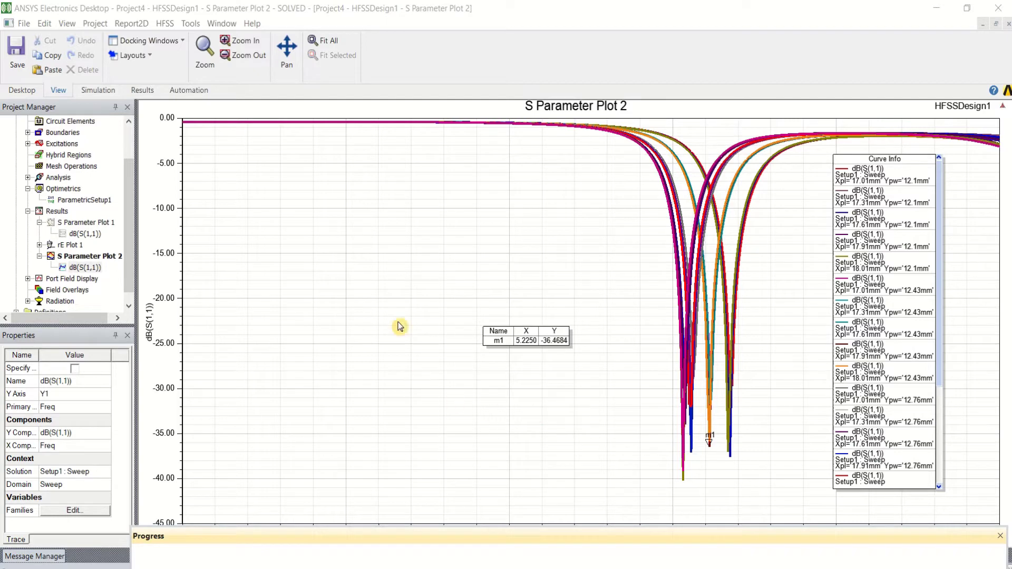
Close the S-parameter plot and inspect the position and size properties of the patch's rectangle
{"action": "left_click", "coordinate": [1007, 25]}
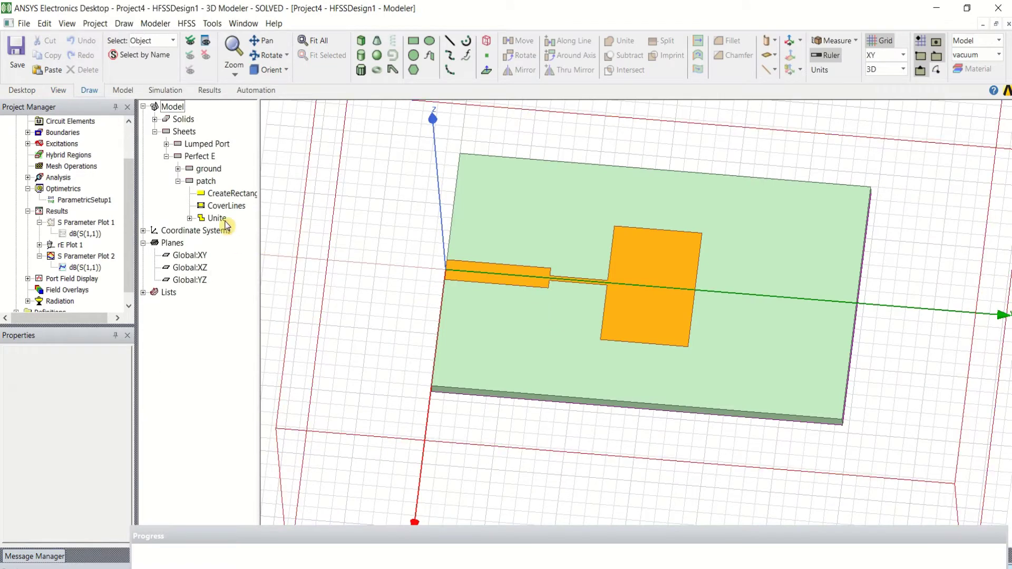
{"action": "left_click", "coordinate": [230, 194]}
{"action": "double_click", "coordinate": [230, 195]}
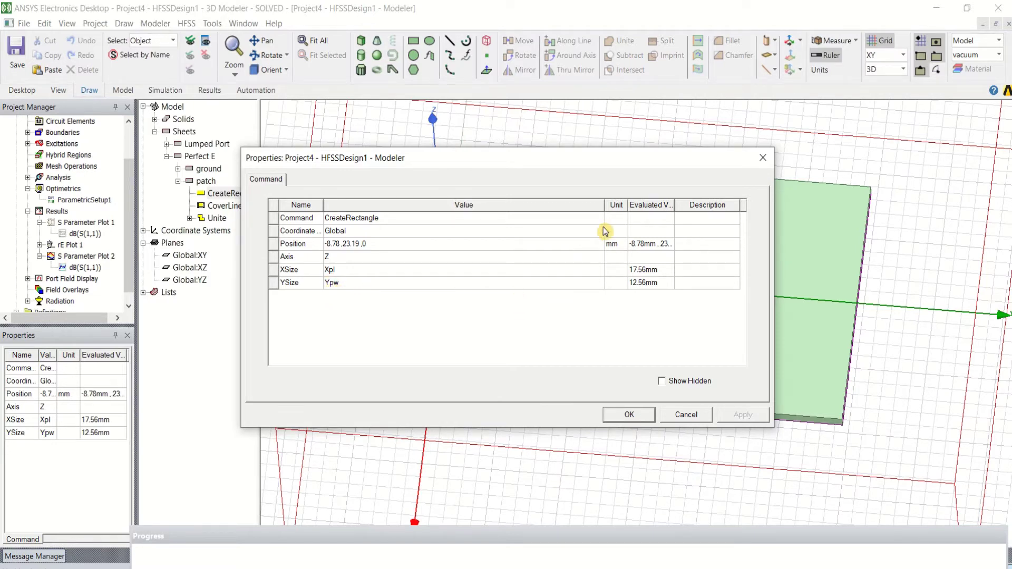
{"action": "left_click", "coordinate": [765, 157]}
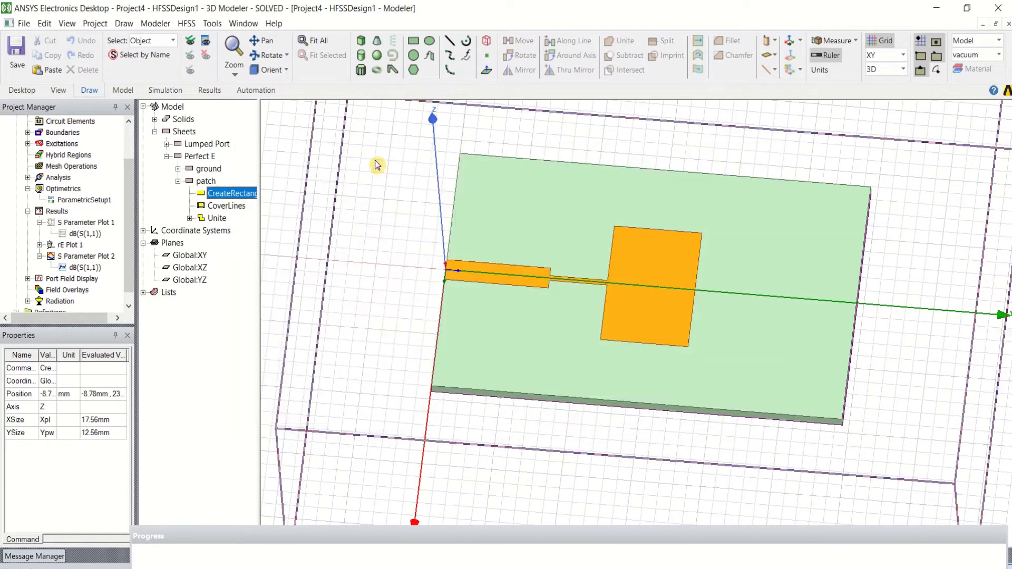
Add a local design variable named Yp with unit type Length, in mm, and value 12.345, and apply it
{"action": "left_click", "coordinate": [185, 26]}
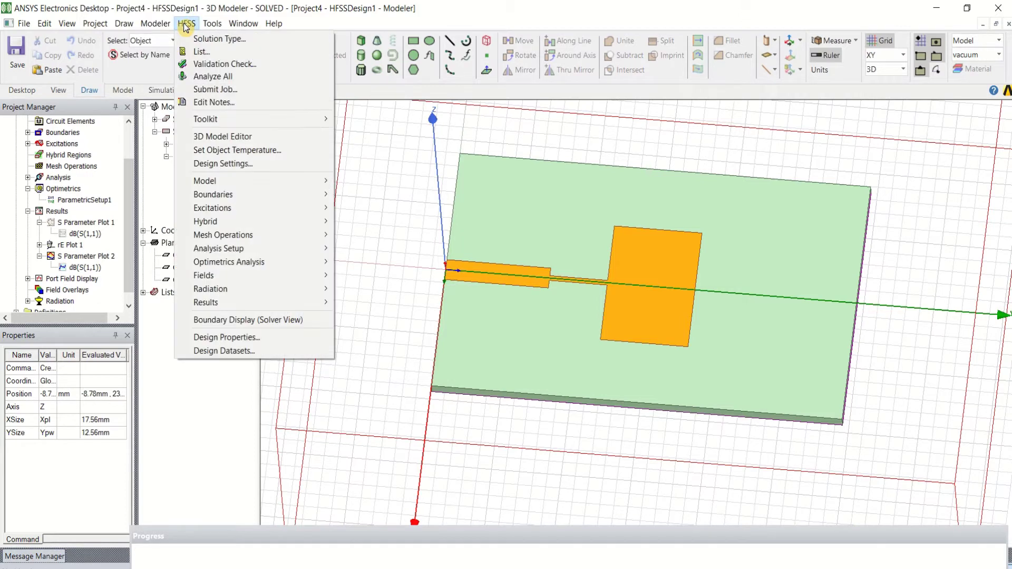
{"action": "left_click", "coordinate": [257, 340]}
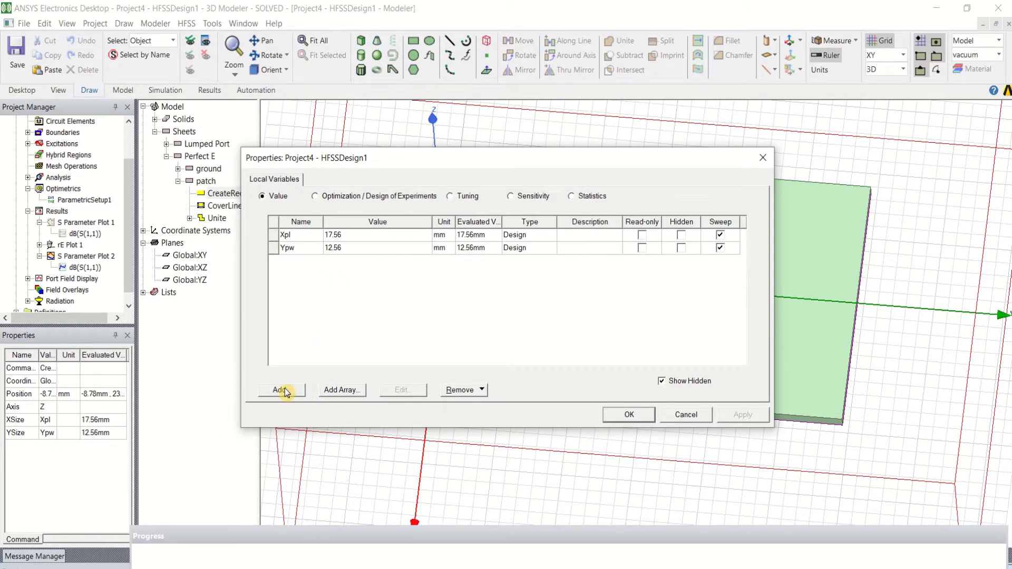
{"action": "left_click", "coordinate": [284, 391]}
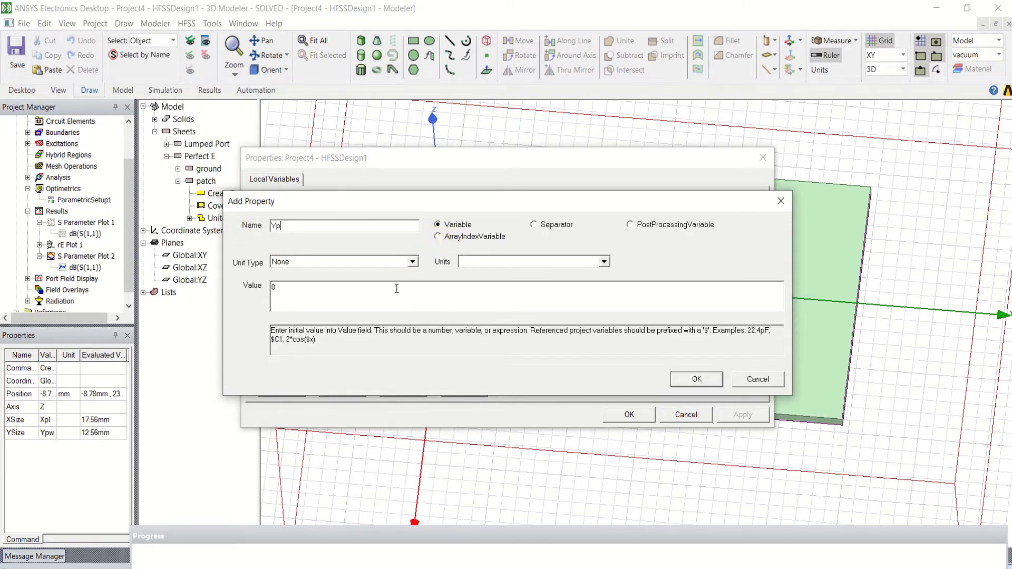
{"action": "left_click", "coordinate": [413, 261]}
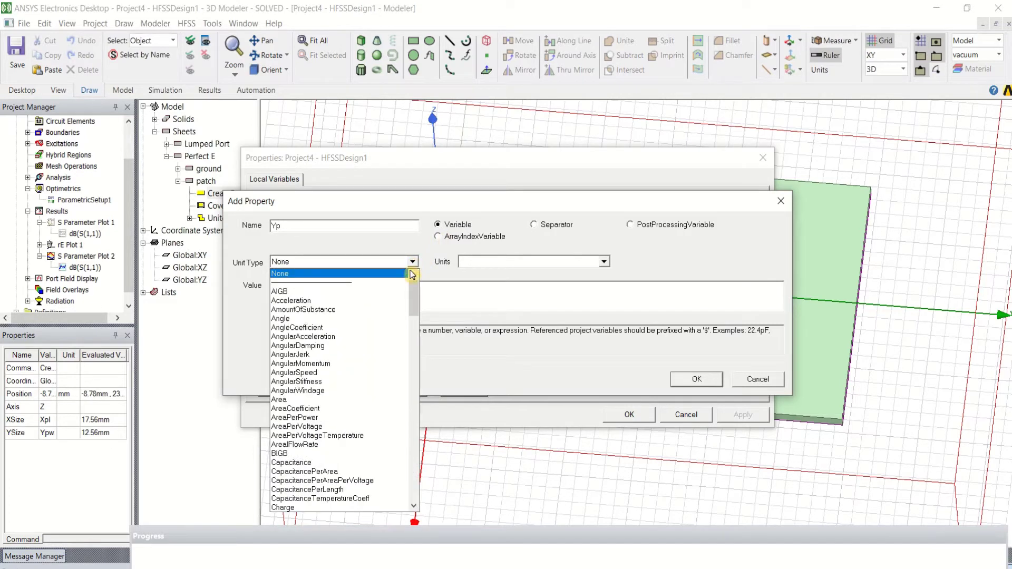
{"action": "scroll", "coordinate": [378, 422], "scroll_direction": "down", "scroll_amount": 8}
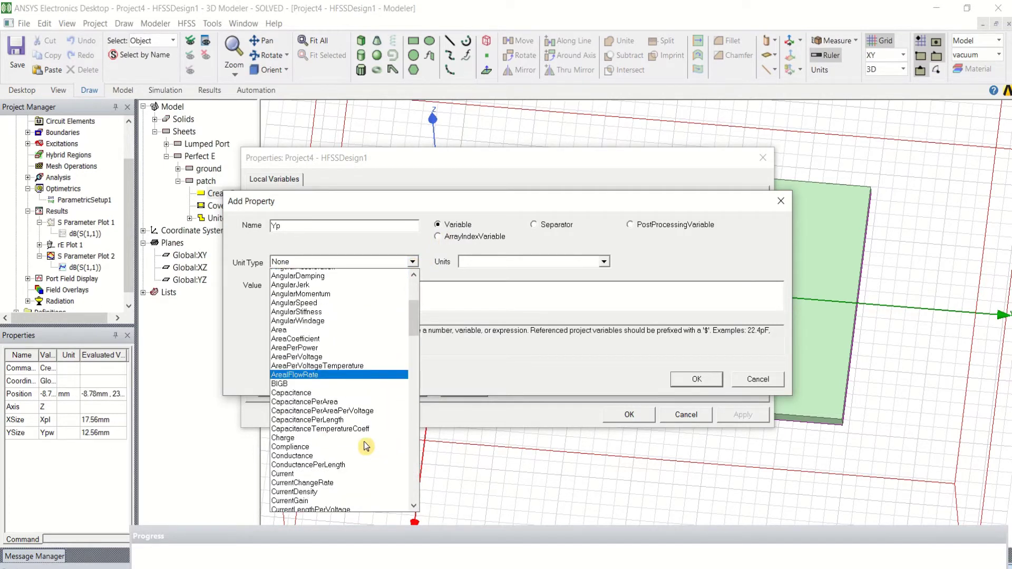
{"action": "scroll", "coordinate": [321, 454], "scroll_direction": "down", "scroll_amount": 4}
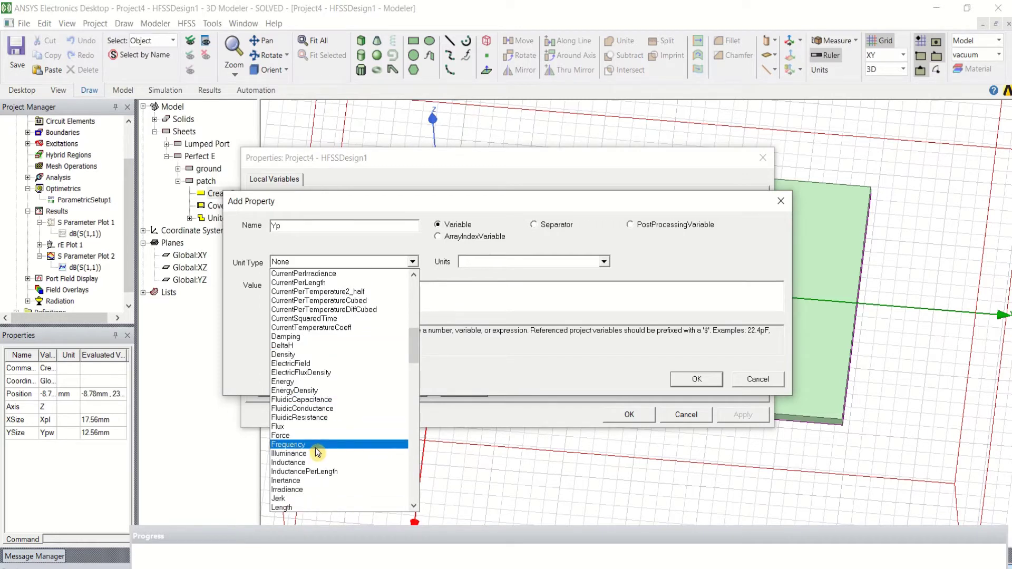
{"action": "scroll", "coordinate": [316, 440], "scroll_direction": "down", "scroll_amount": 3}
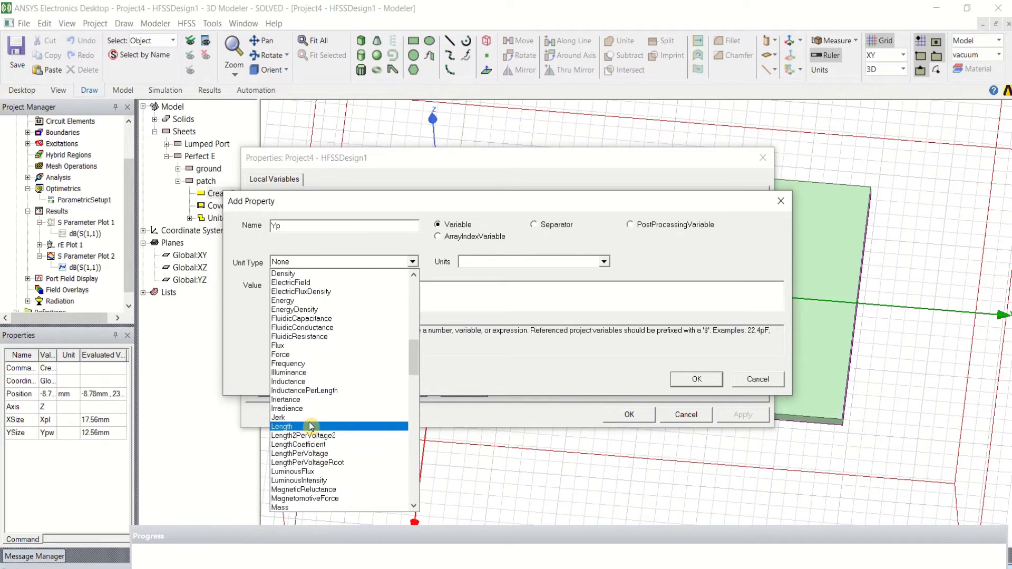
{"action": "left_click", "coordinate": [311, 426]}
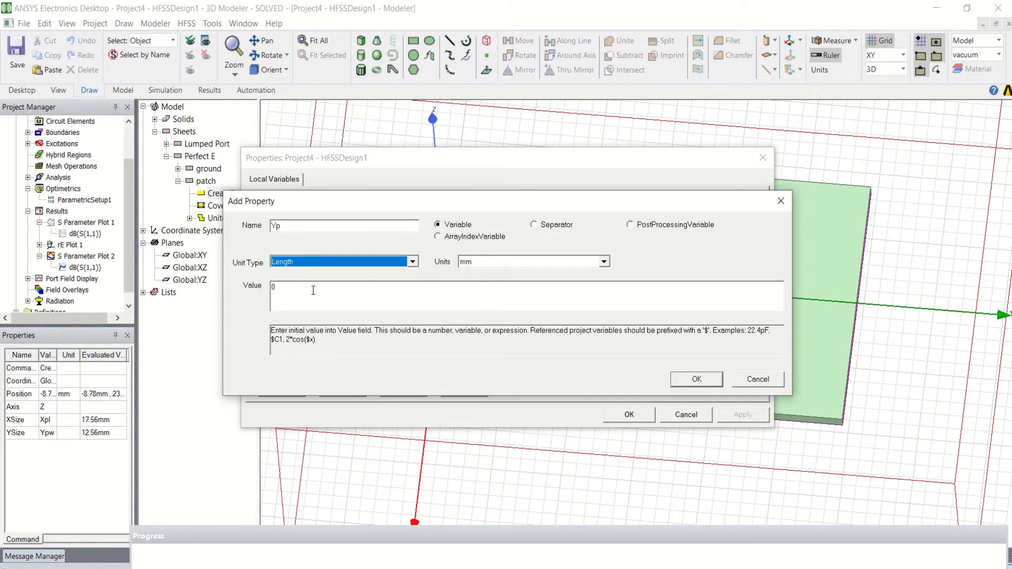
{"action": "left_click_drag", "start_coordinate": [294, 290], "coordinate": [265, 291]}
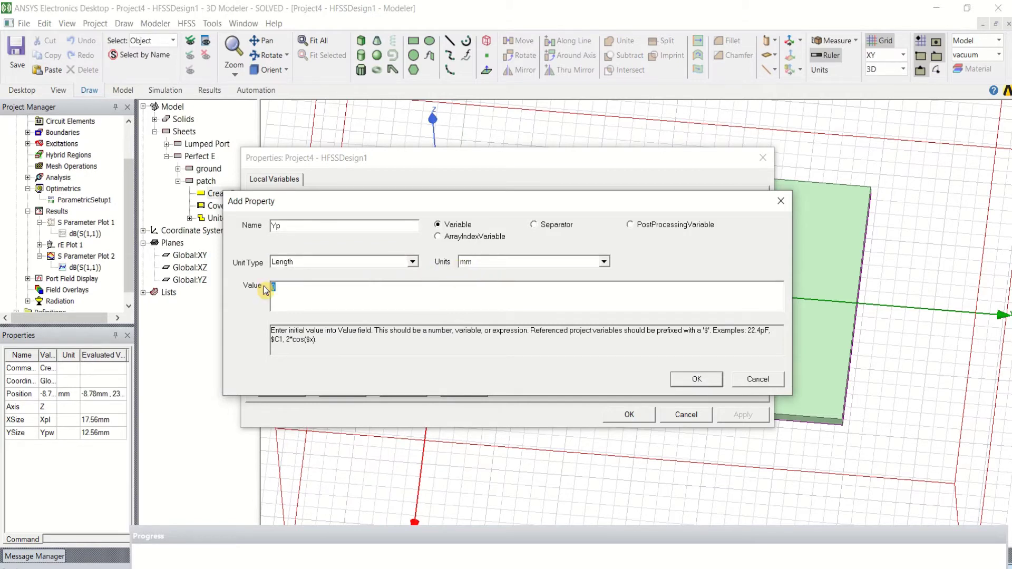
{"action": "type", "text": "12.345"}
{"action": "left_click", "coordinate": [697, 381]}
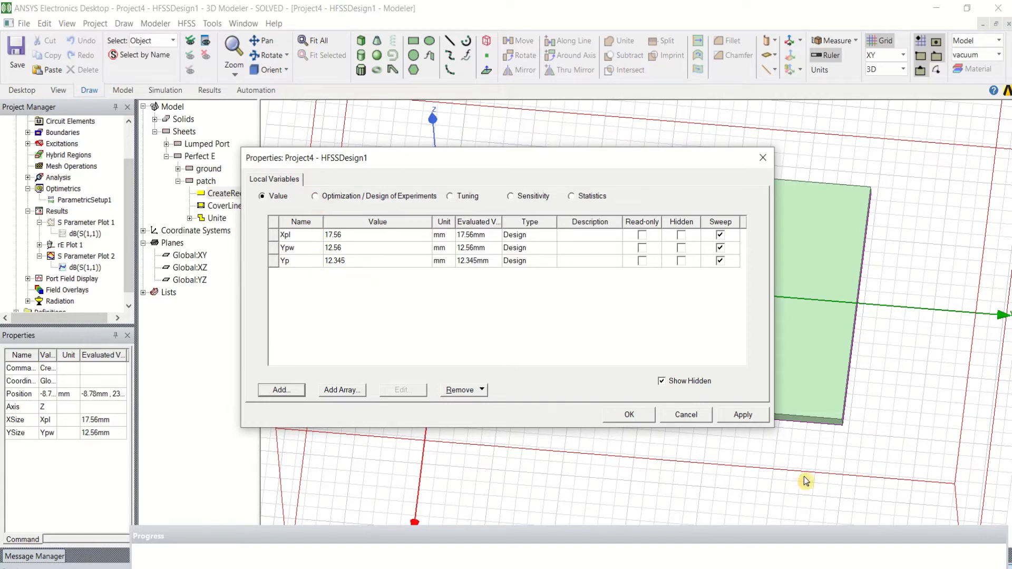
{"action": "left_click", "coordinate": [741, 418]}
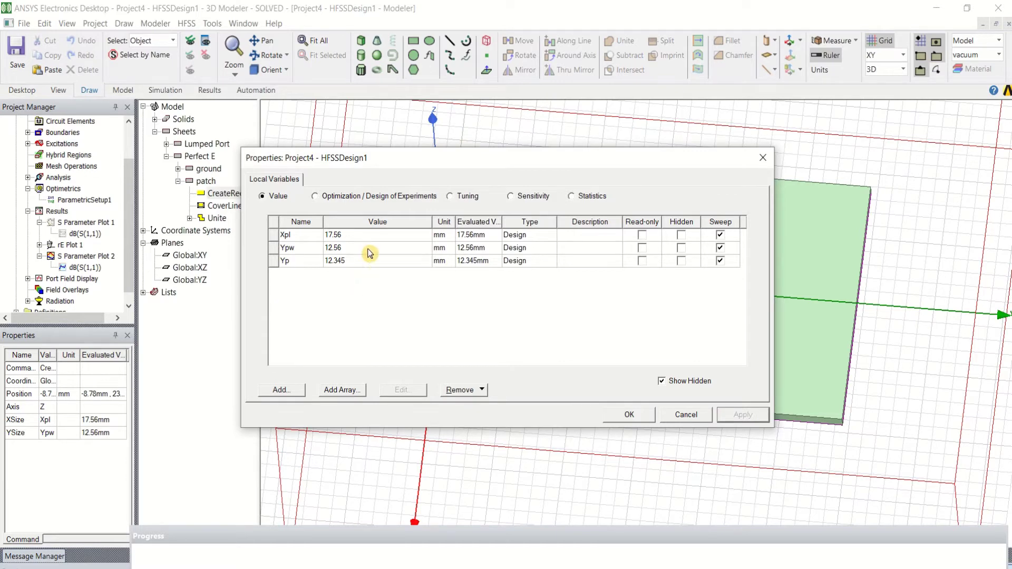
Include the variables Xpl and Yp in Optimization / Design of Experiments
{"action": "left_click", "coordinate": [316, 197]}
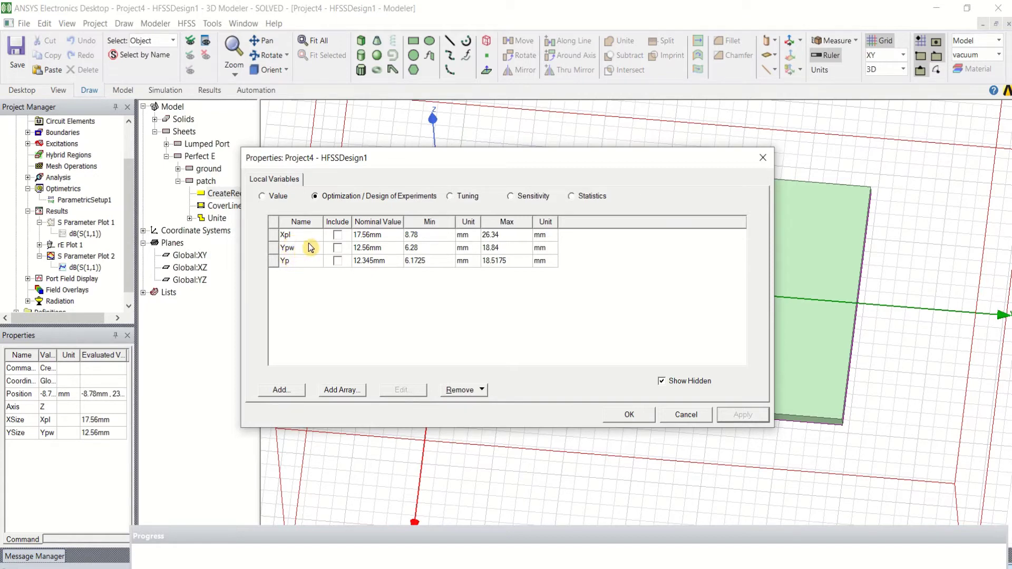
{"action": "left_click", "coordinate": [337, 235]}
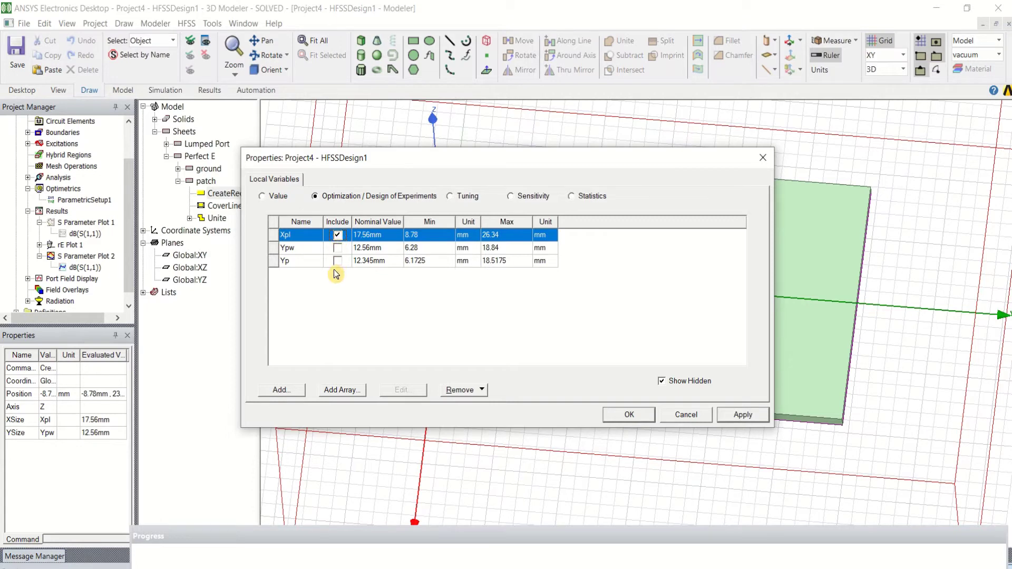
{"action": "left_click", "coordinate": [337, 261]}
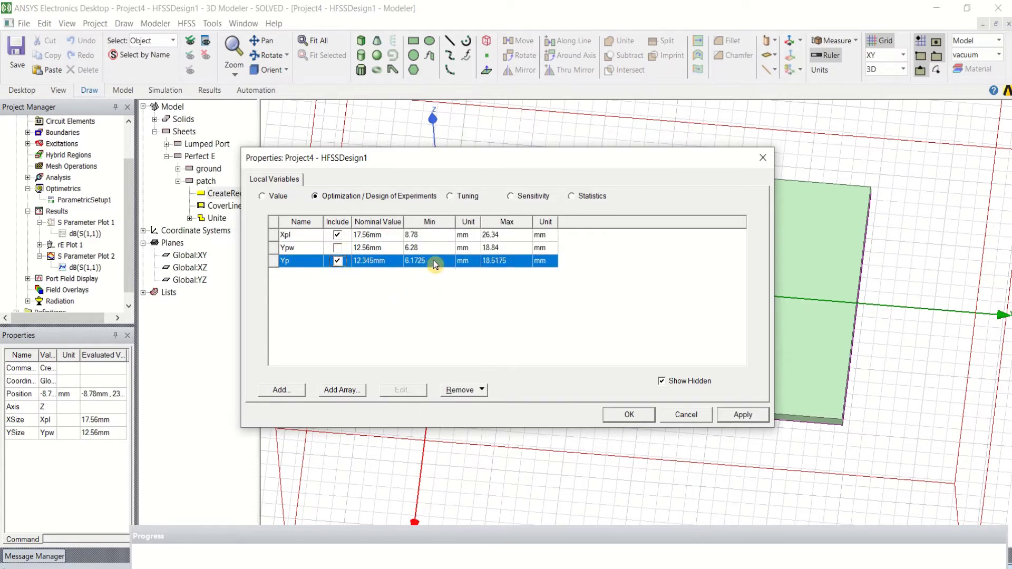
{"action": "left_click", "coordinate": [384, 238]}
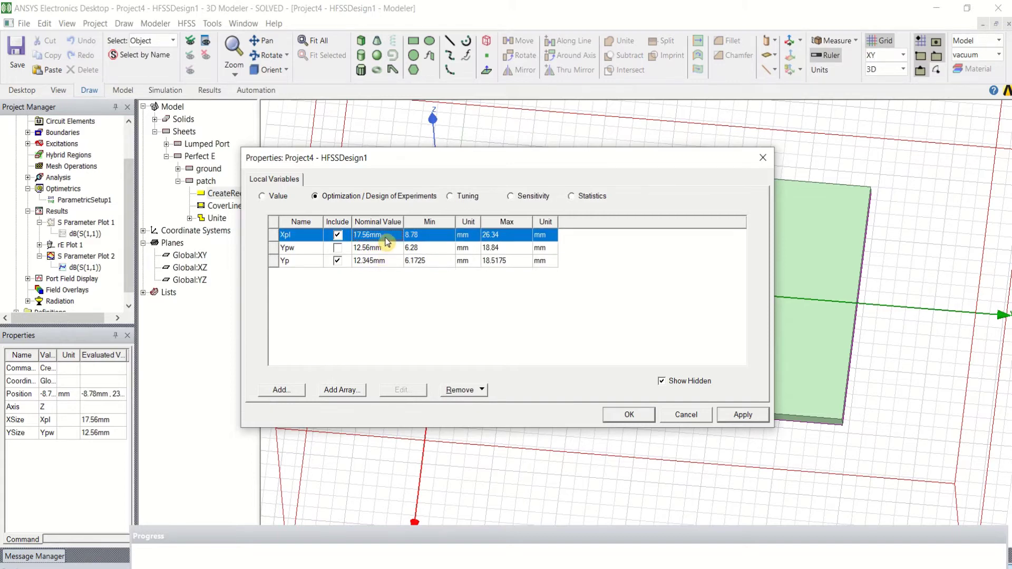
Set the design variable Xpl to 18.01 mm and Ypw to 16.155 mm, and apply the values
{"action": "left_click", "coordinate": [264, 197]}
{"action": "left_click", "coordinate": [351, 238]}
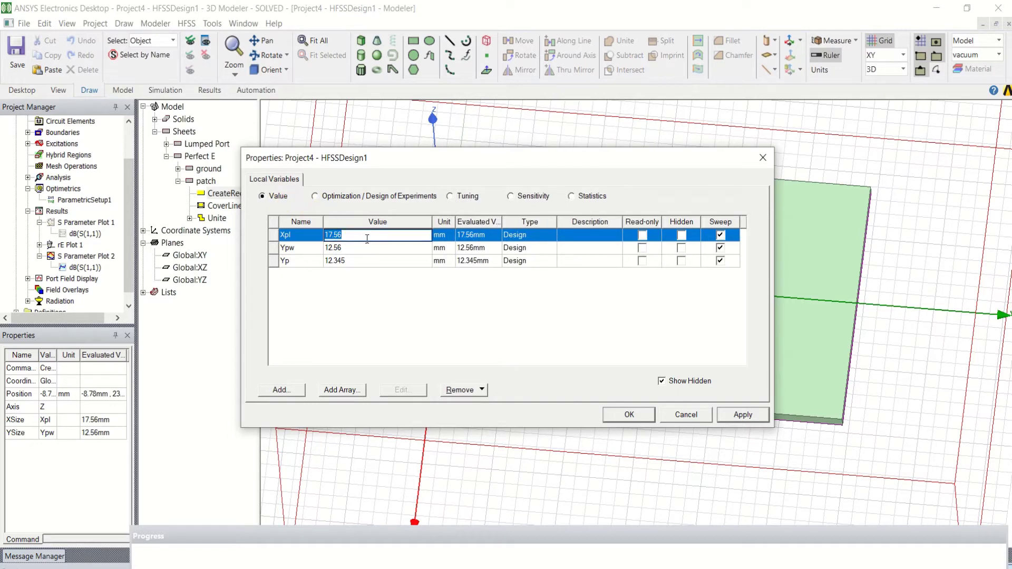
{"action": "type", "text": "18.01"}
{"action": "left_click", "coordinate": [359, 249]}
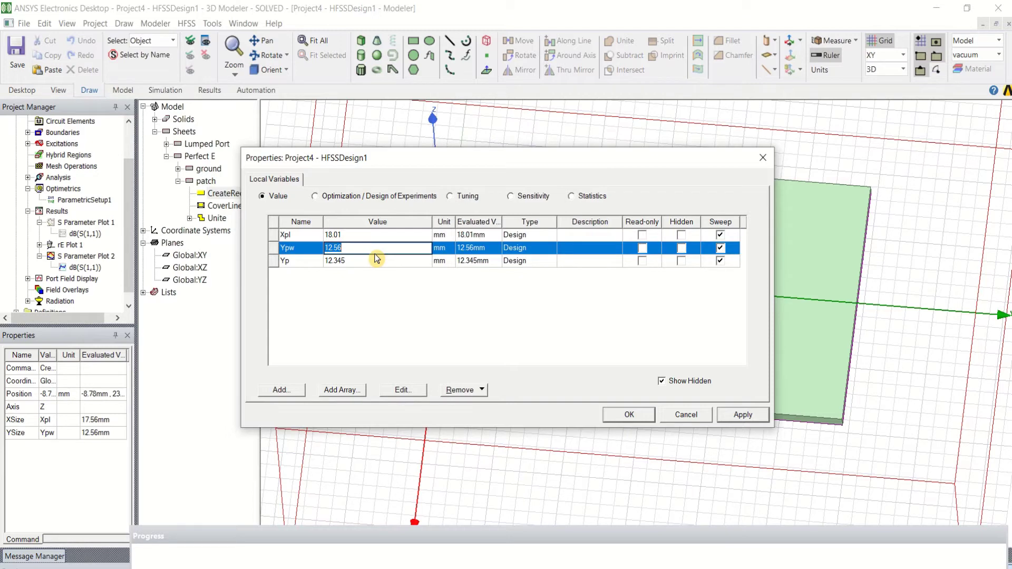
{"action": "type", "text": "16.155"}
{"action": "left_click", "coordinate": [348, 261]}
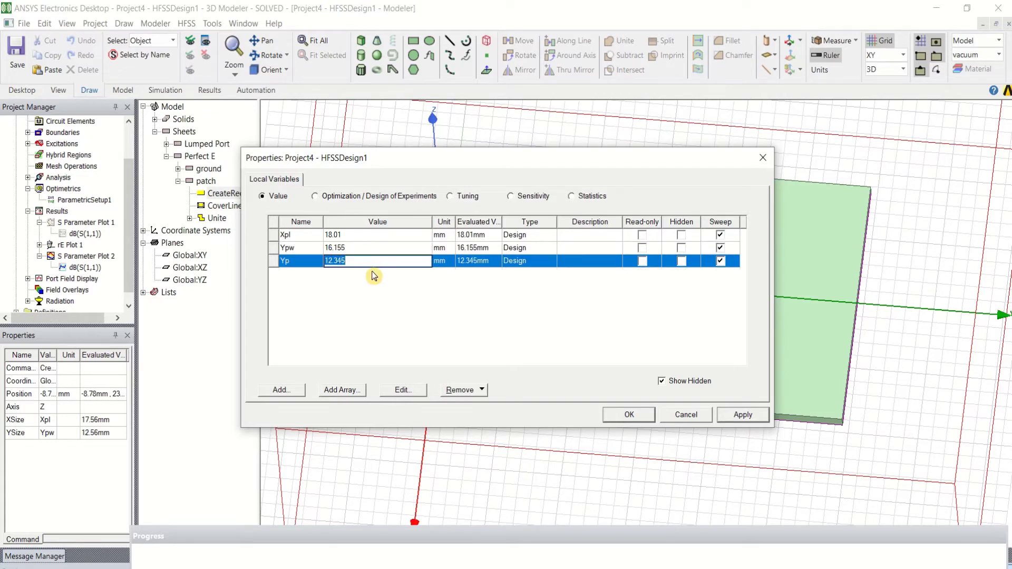
{"action": "left_click", "coordinate": [743, 415]}
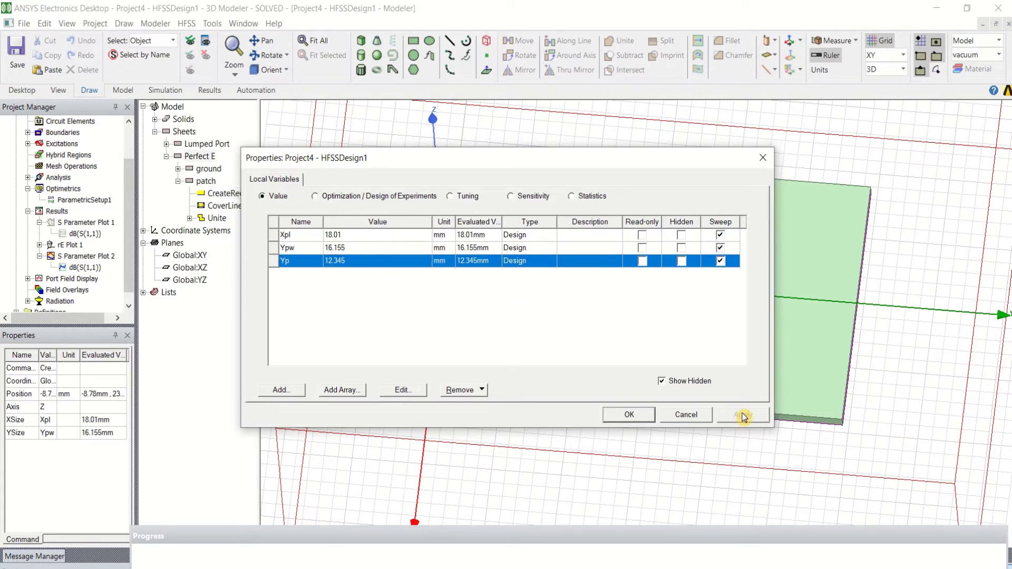
Set the optimization range of Xpl to a minimum of 17.01 mm and a maximum of 18.01 mm
{"action": "left_click", "coordinate": [324, 203]}
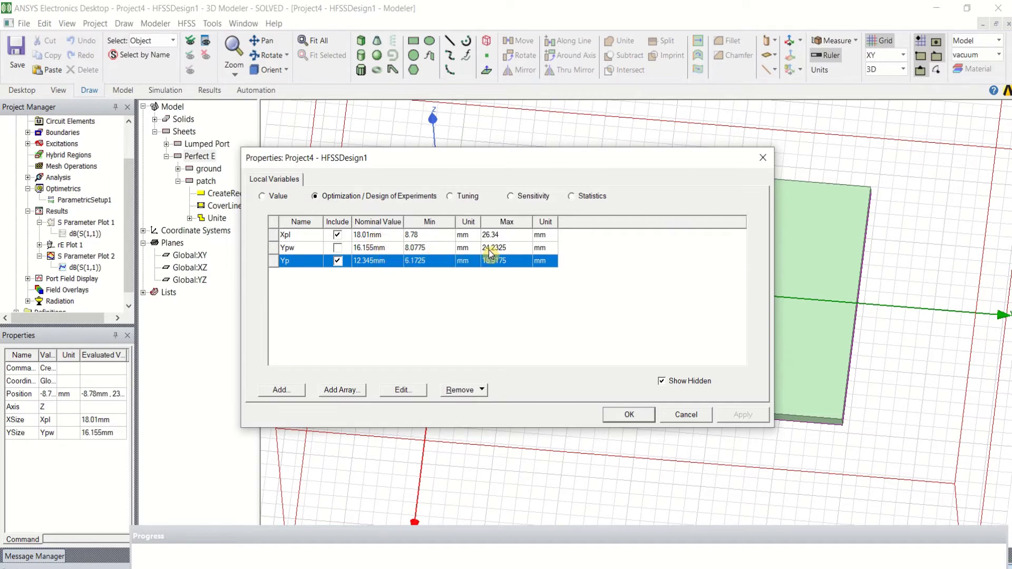
{"action": "double_click", "coordinate": [430, 236]}
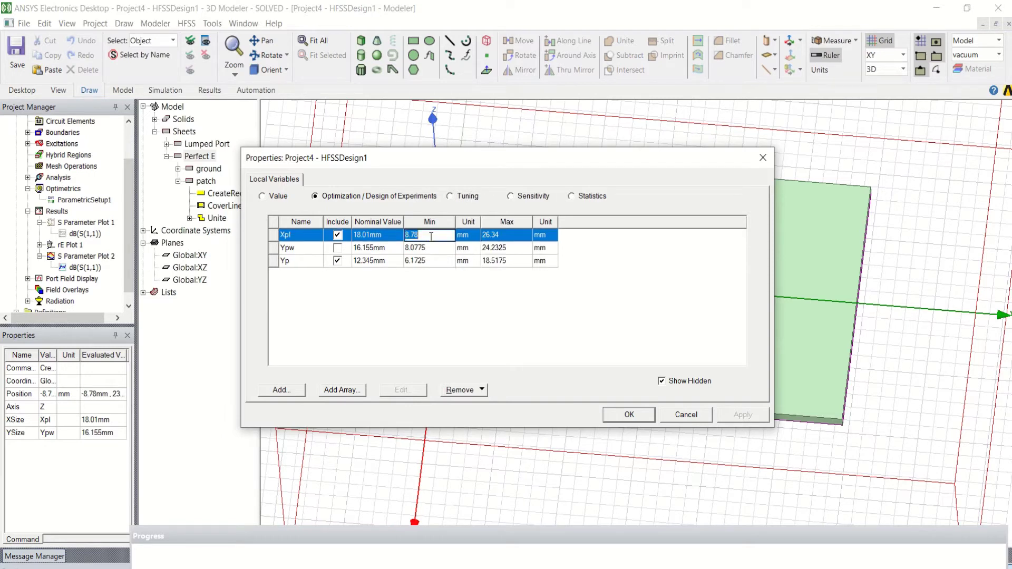
{"action": "type", "text": "17.01"}
{"action": "left_click", "coordinate": [513, 237]}
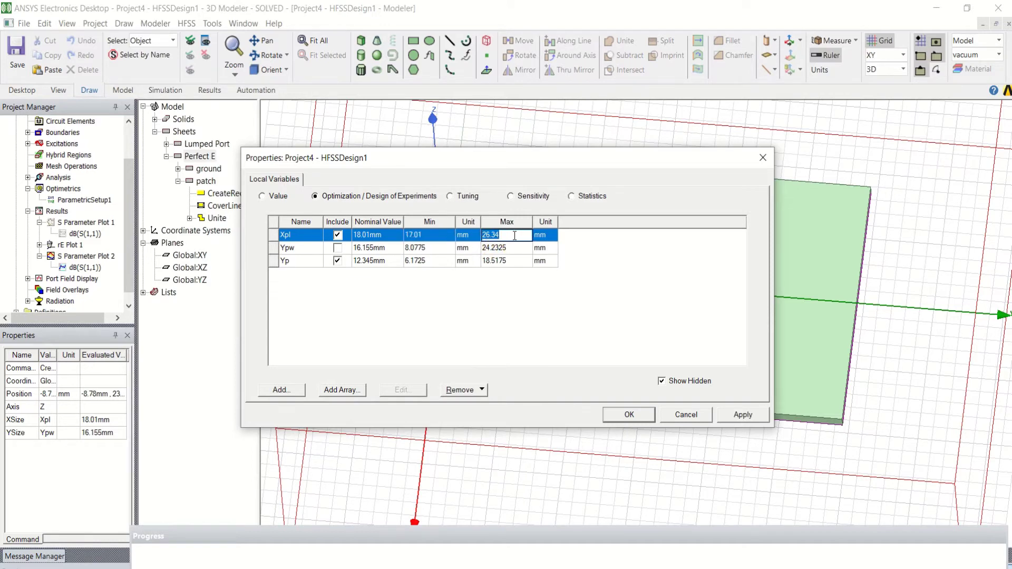
{"action": "type", "text": "1"}
Set the optimization range of Yp from 12.1 to 12.86 mm and accept the design properties
{"action": "left_click", "coordinate": [429, 262]}
{"action": "type", "text": "12"}
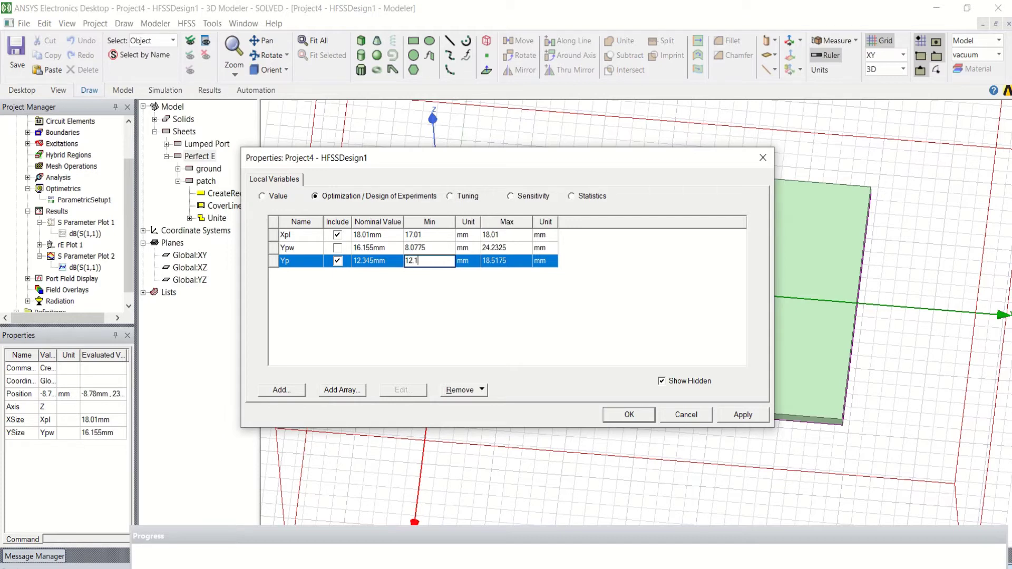
{"action": "type", "text": ".1"}
{"action": "left_click", "coordinate": [465, 316]}
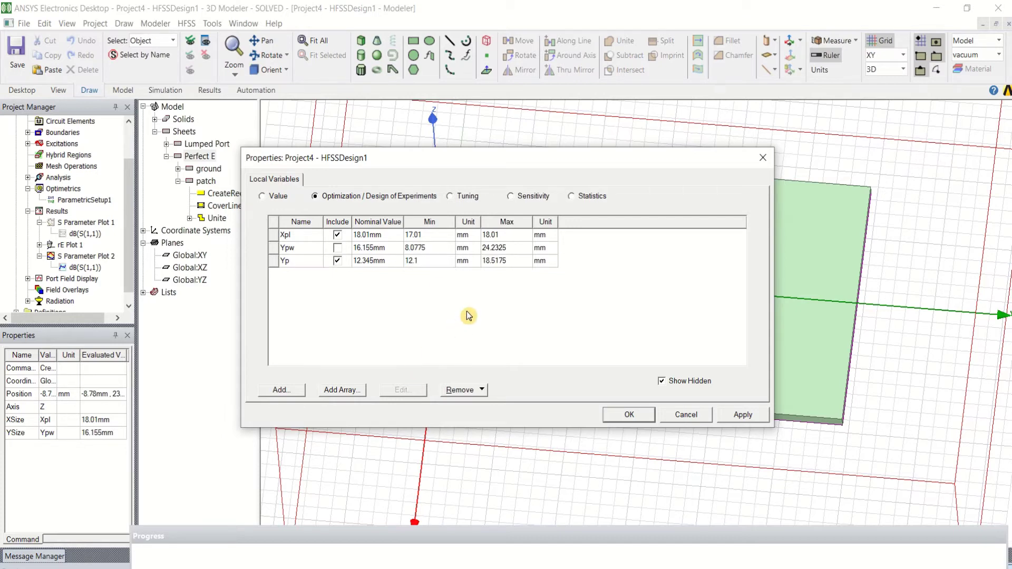
{"action": "left_click", "coordinate": [513, 261]}
{"action": "type", "text": "12.86"}
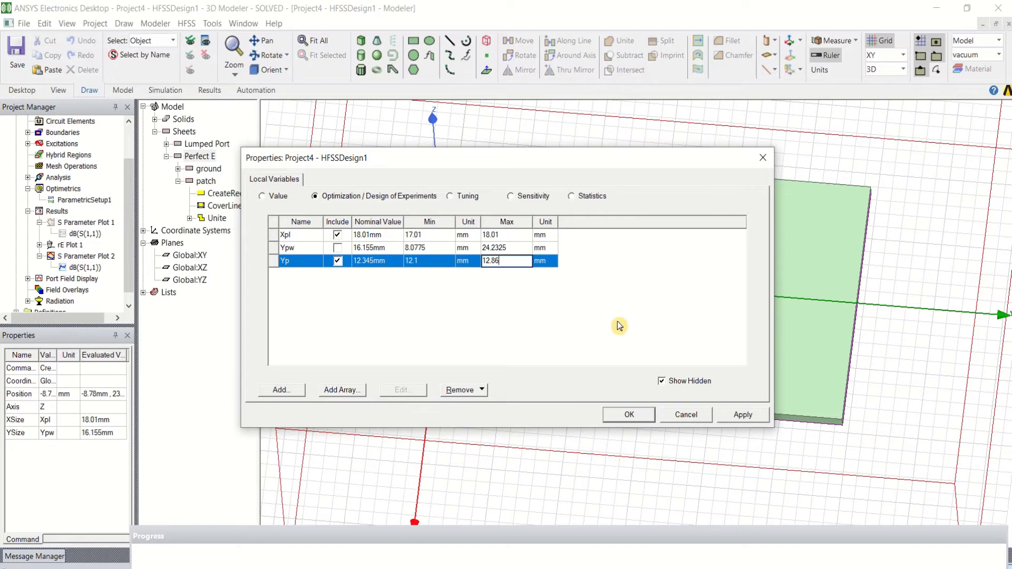
{"action": "left_click", "coordinate": [740, 417]}
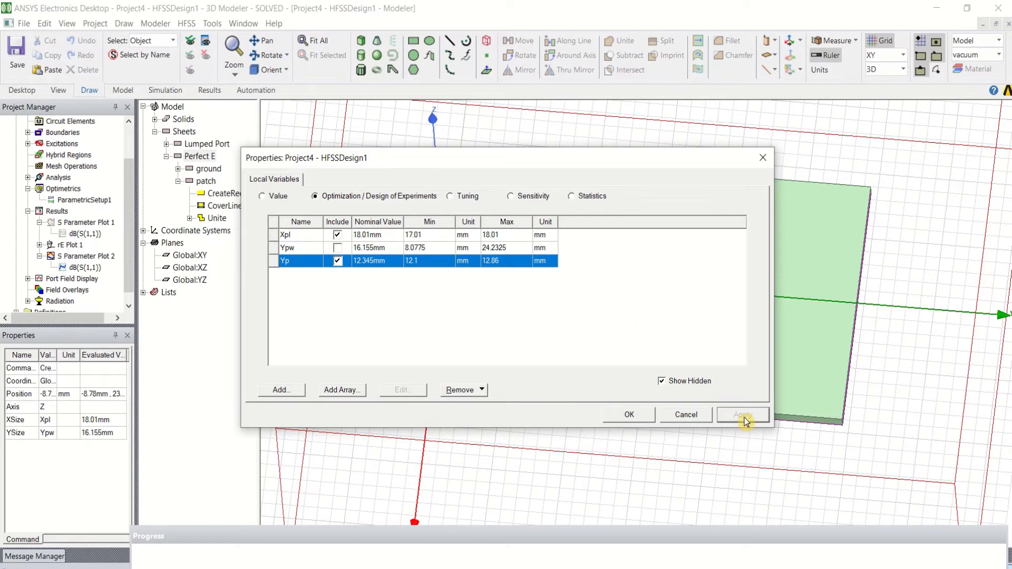
{"action": "left_click", "coordinate": [628, 417]}
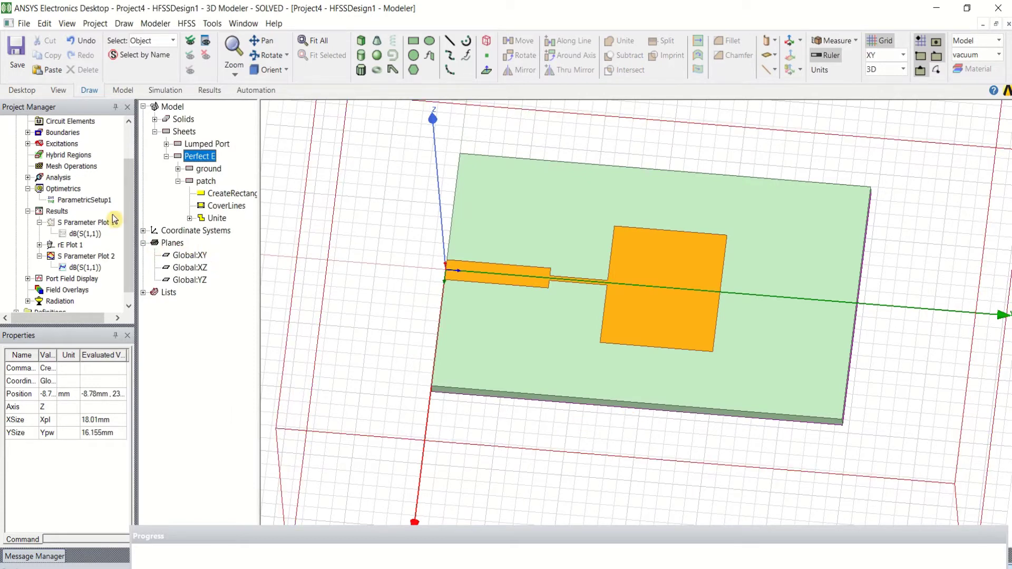
Start a new optimization setup under Optimetrics with Quasi Newton(Gradient) as the optimizer
{"action": "left_click", "coordinate": [62, 189]}
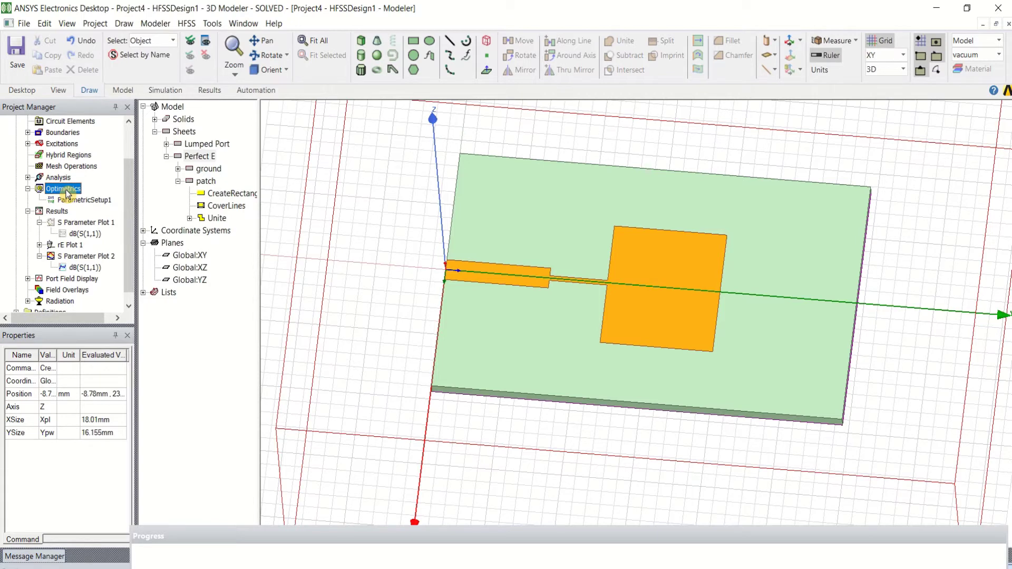
{"action": "right_click", "coordinate": [66, 193]}
{"action": "mouse_move", "coordinate": [111, 221]}
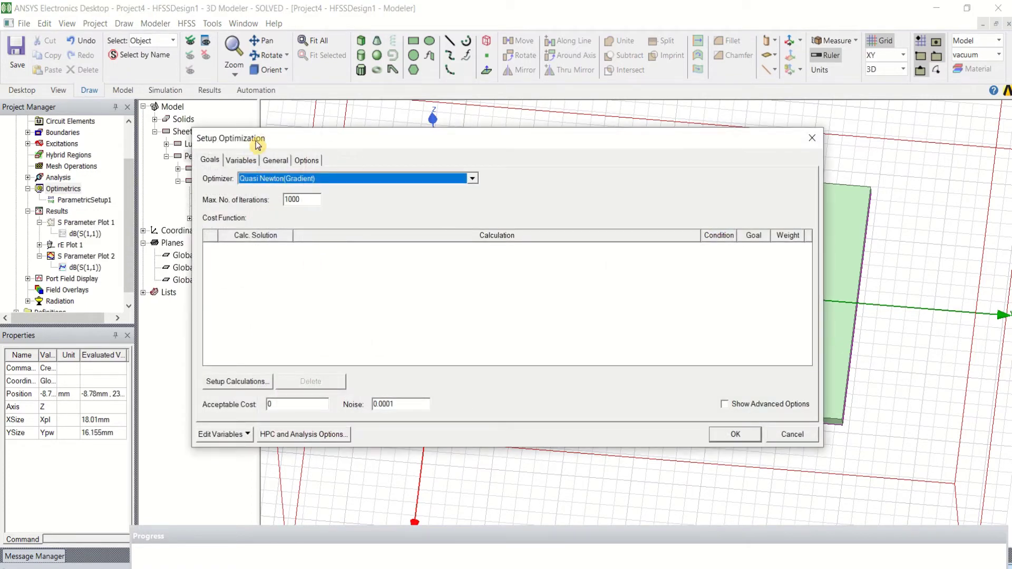
{"action": "left_click_drag", "start_coordinate": [255, 140], "coordinate": [274, 140]}
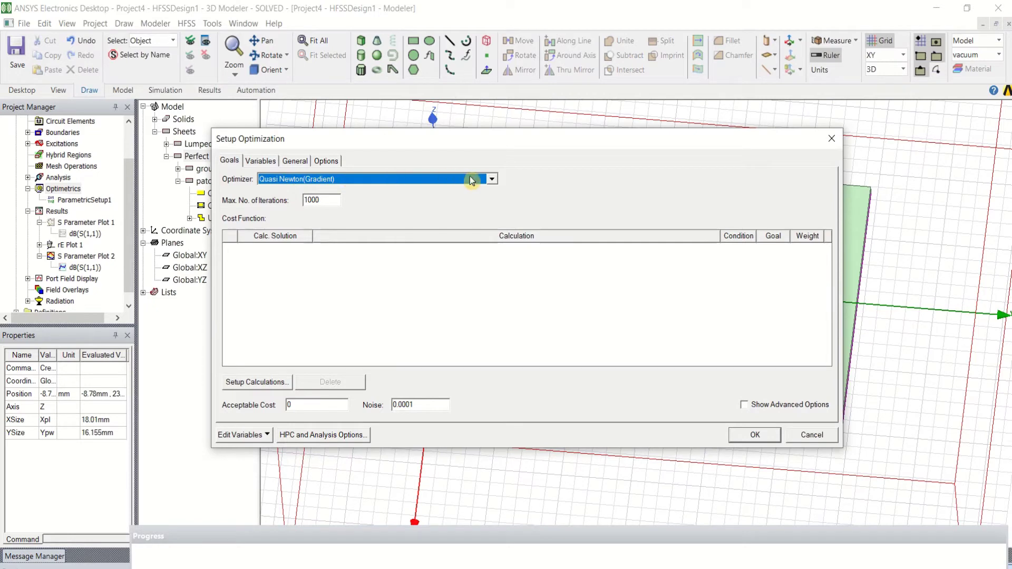
{"action": "left_click", "coordinate": [490, 179]}
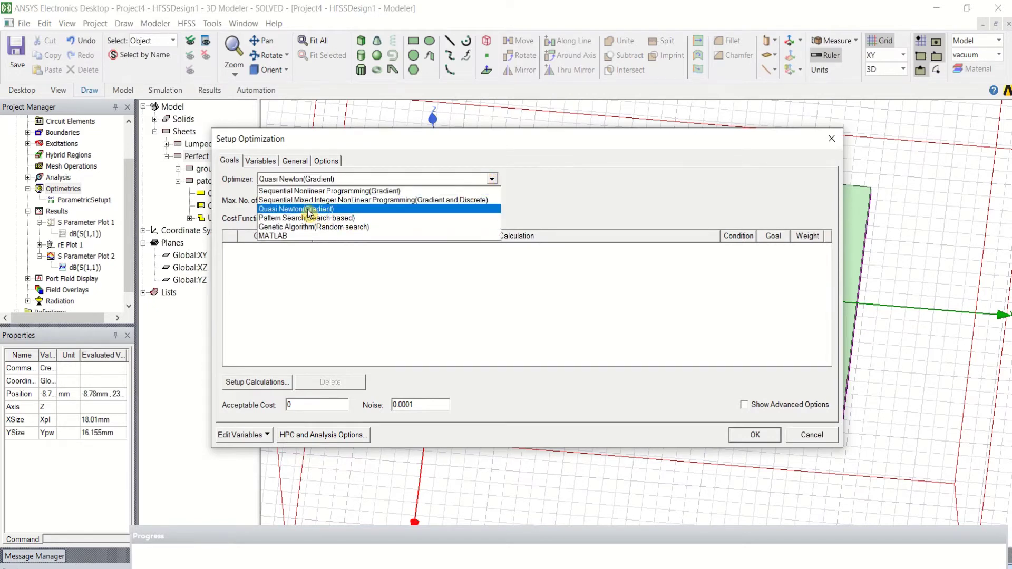
{"action": "left_click", "coordinate": [345, 209]}
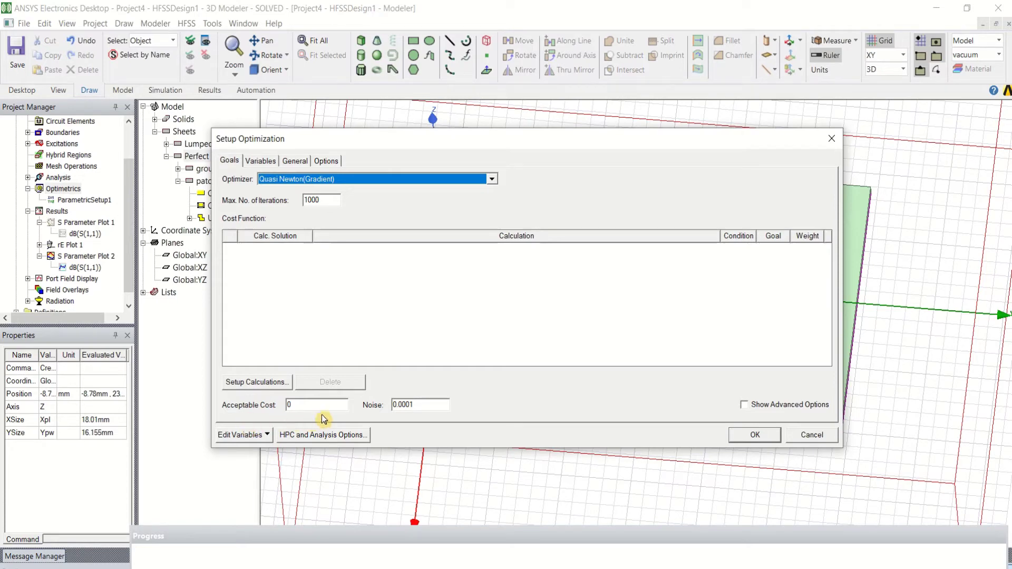
Add dB(S(1,1)) from Setup1 : Sweep as a calculation in the optimization's cost function
{"action": "left_click", "coordinate": [287, 405]}
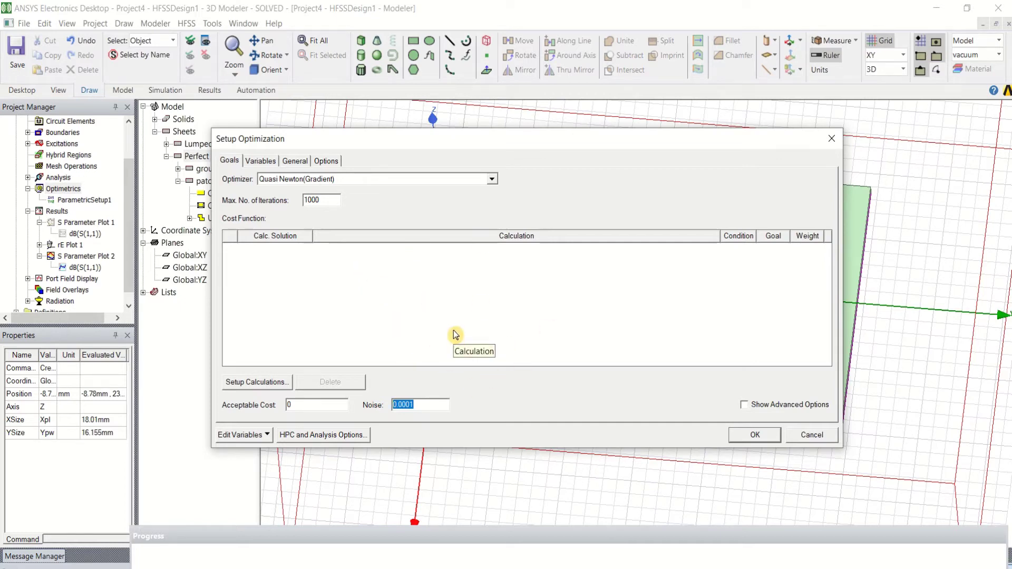
{"action": "left_click", "coordinate": [269, 384]}
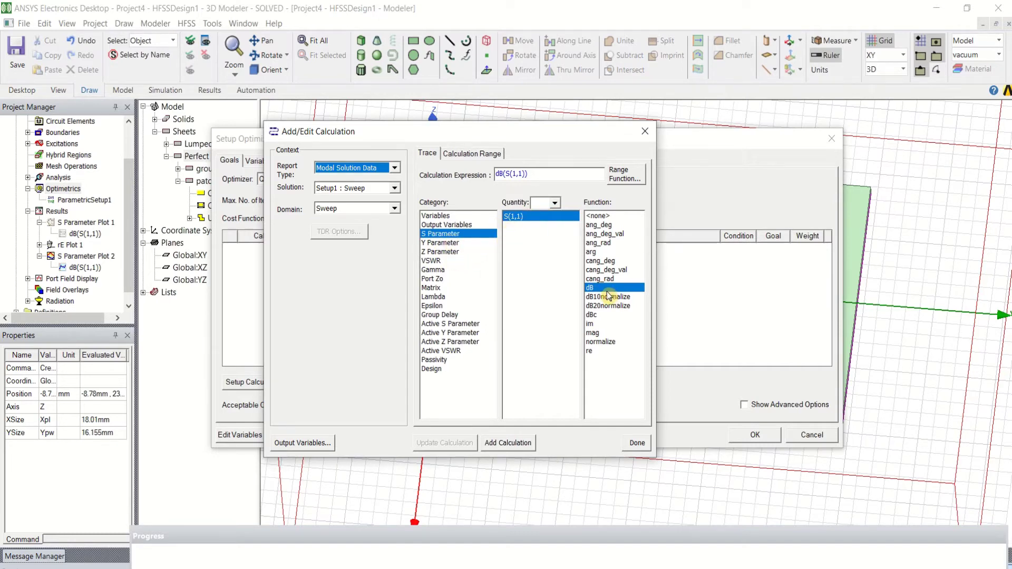
{"action": "left_click", "coordinate": [515, 447]}
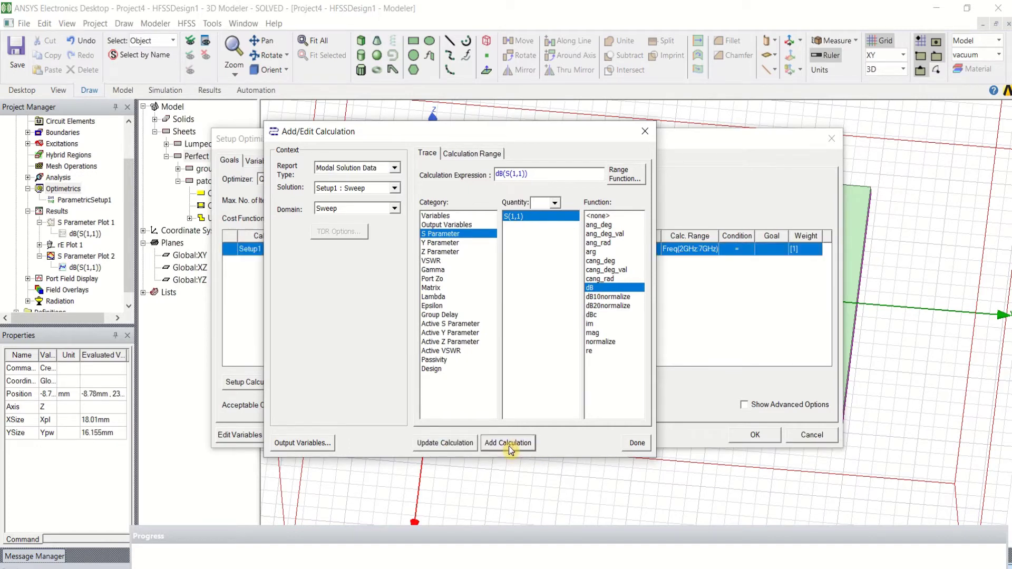
{"action": "left_click", "coordinate": [639, 444]}
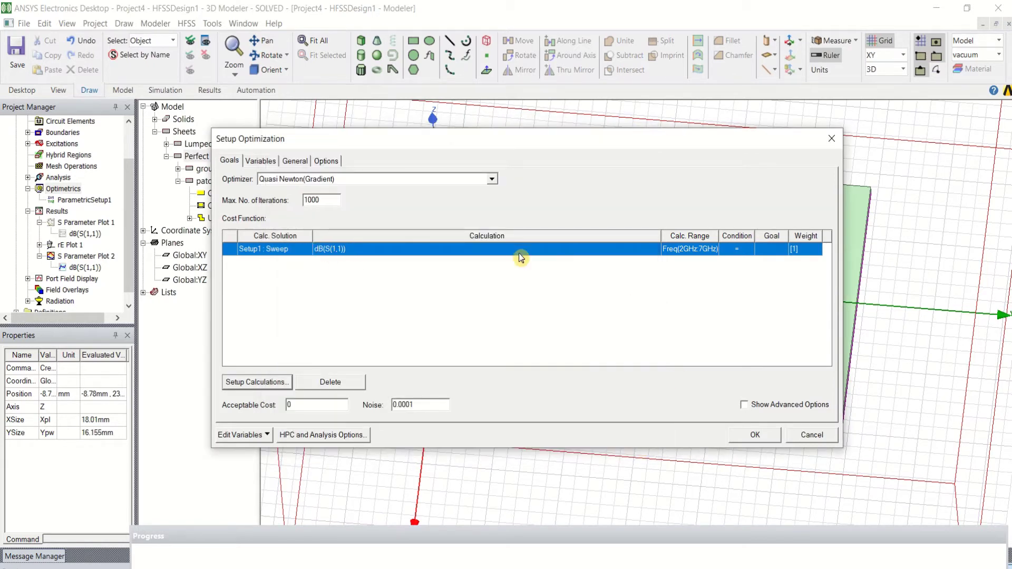
Restrict the calculation range of the dB(S(1,1)) goal to the single frequency value 5.2GHz
{"action": "left_click_drag", "start_coordinate": [661, 236], "coordinate": [516, 236]}
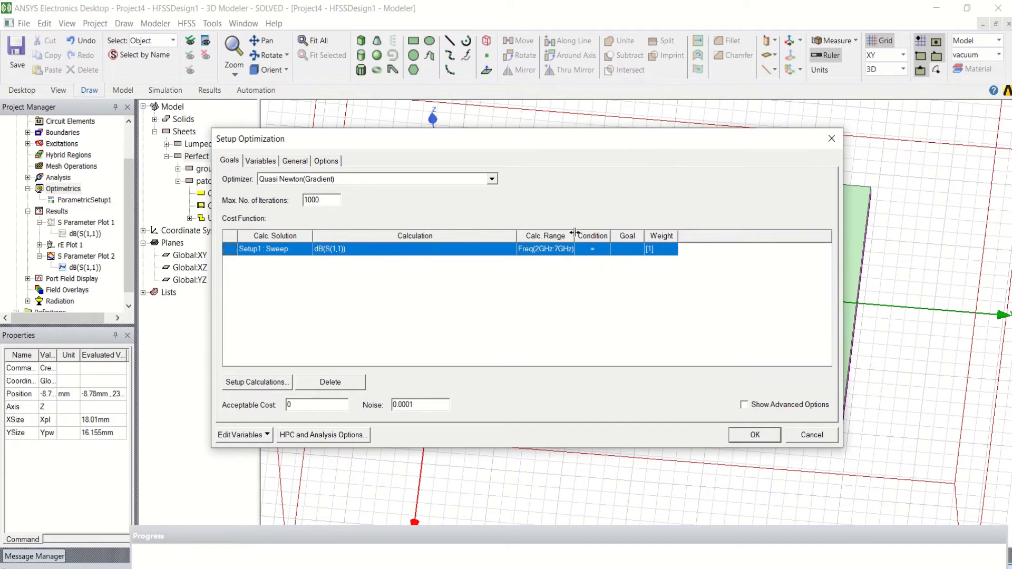
{"action": "left_click_drag", "start_coordinate": [574, 233], "coordinate": [596, 235]}
{"action": "left_click", "coordinate": [583, 252]}
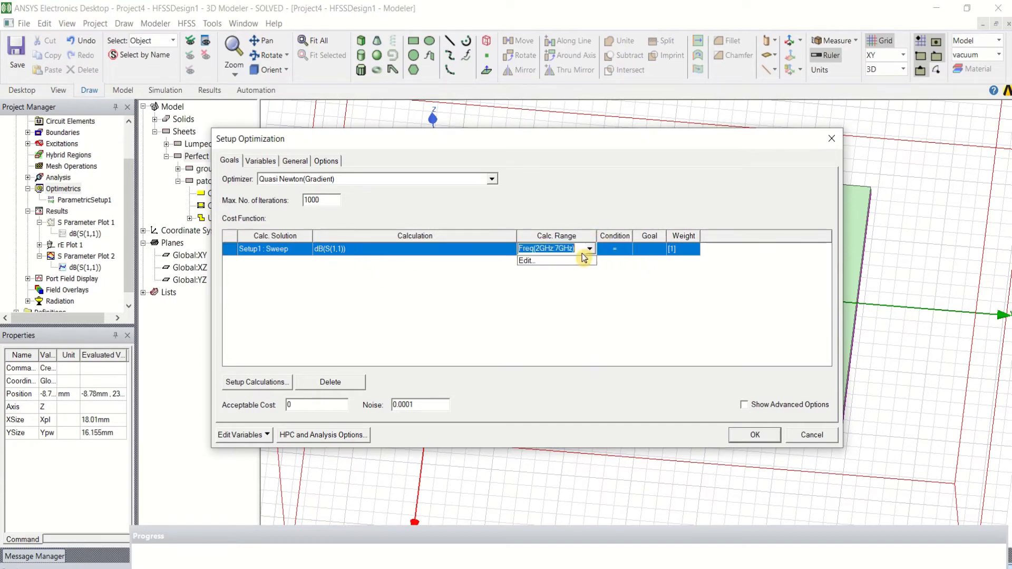
{"action": "left_click", "coordinate": [576, 297]}
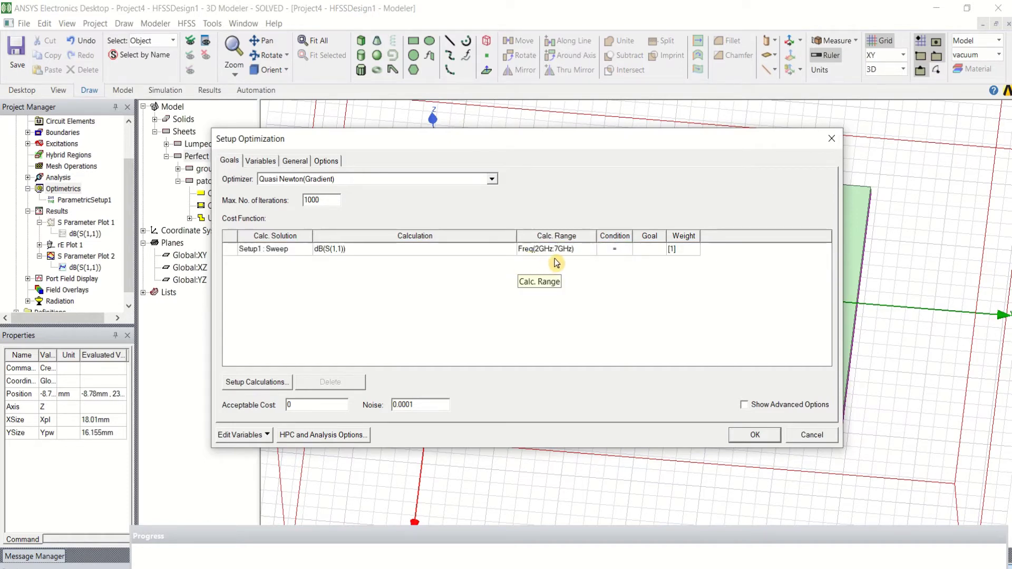
{"action": "left_click", "coordinate": [586, 256]}
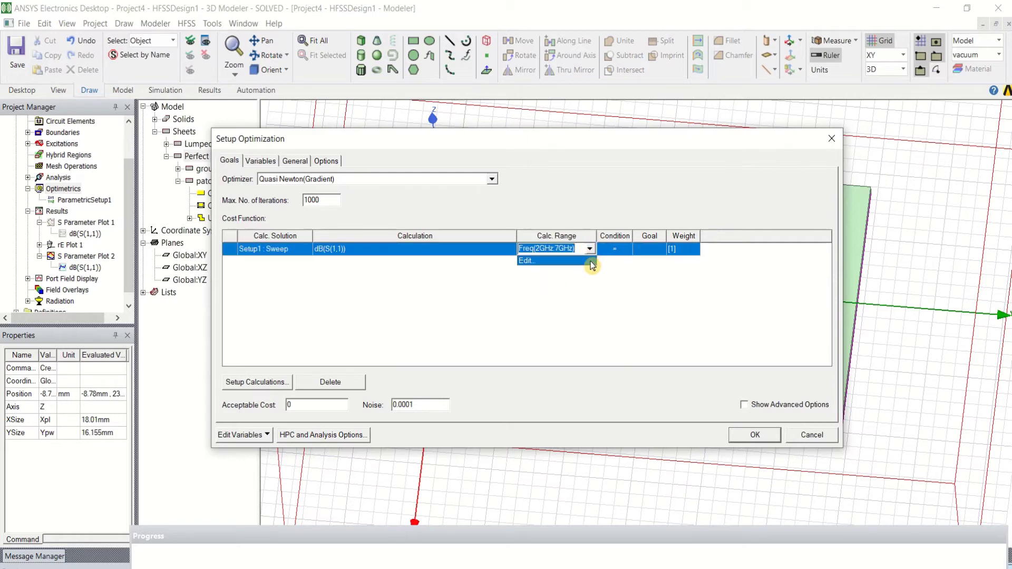
{"action": "left_click", "coordinate": [589, 262]}
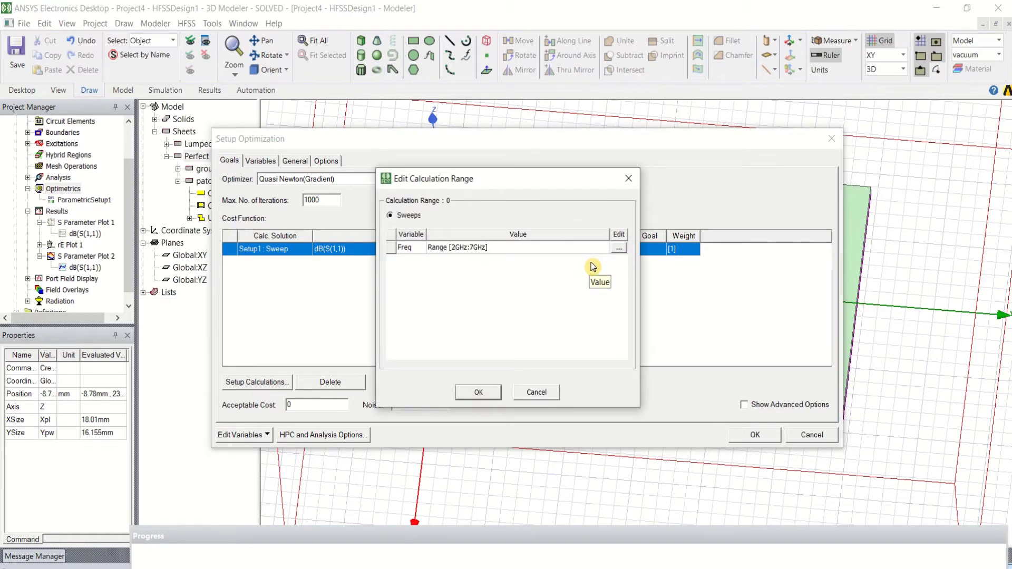
{"action": "left_click", "coordinate": [618, 250]}
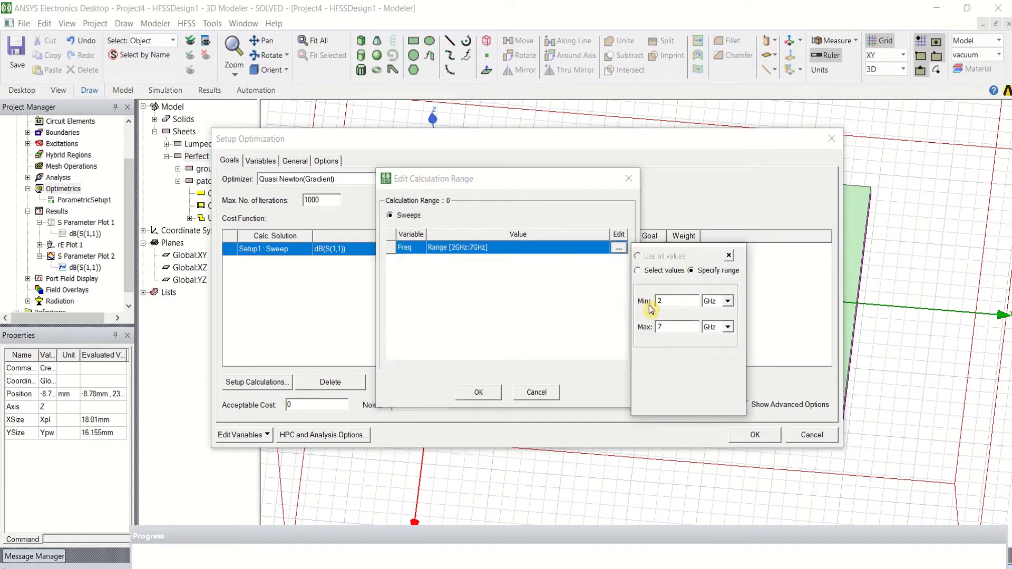
{"action": "left_click", "coordinate": [638, 271]}
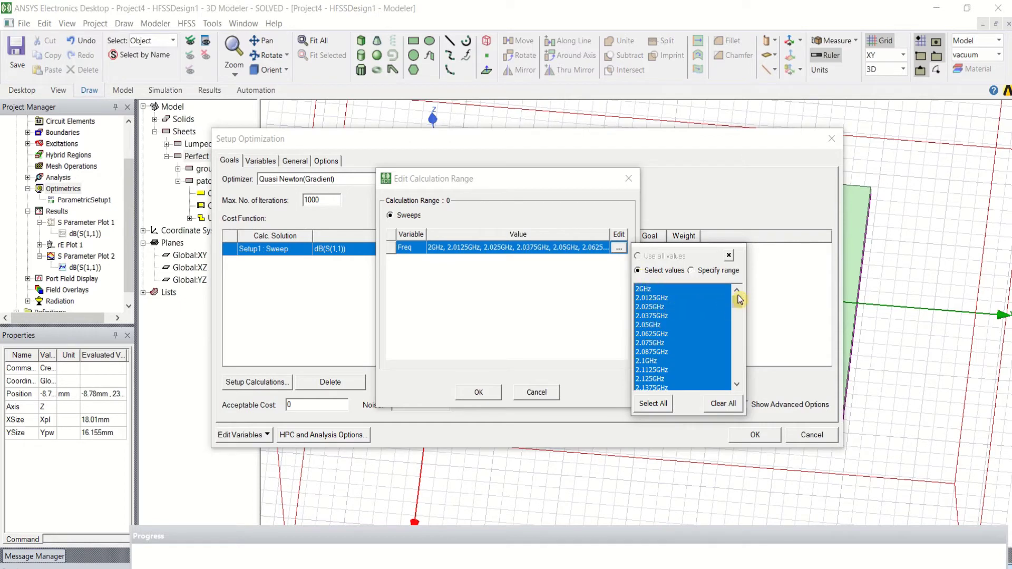
{"action": "left_click_drag", "start_coordinate": [736, 301], "coordinate": [741, 350]}
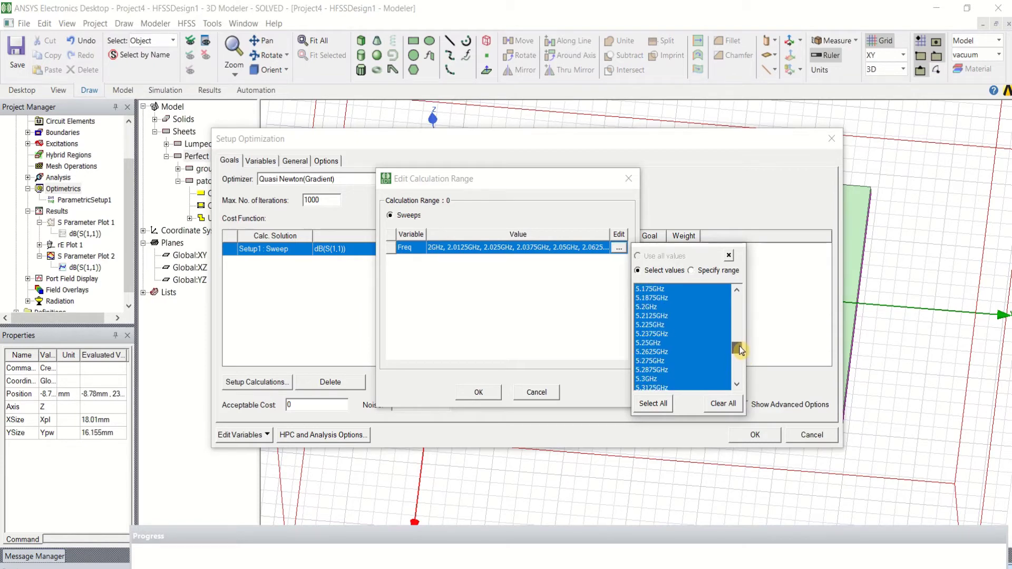
{"action": "left_click", "coordinate": [647, 307]}
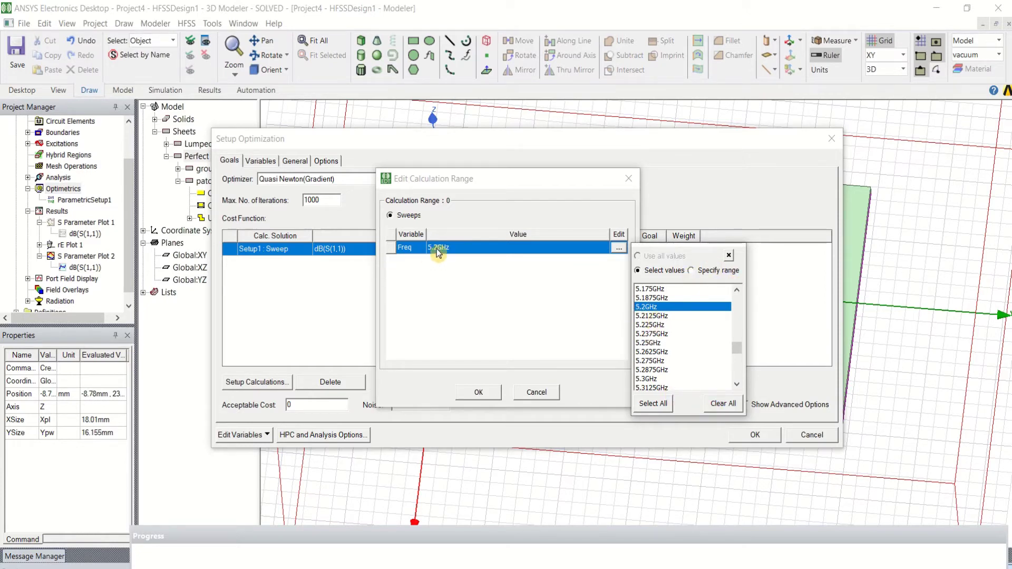
{"action": "left_click", "coordinate": [728, 255]}
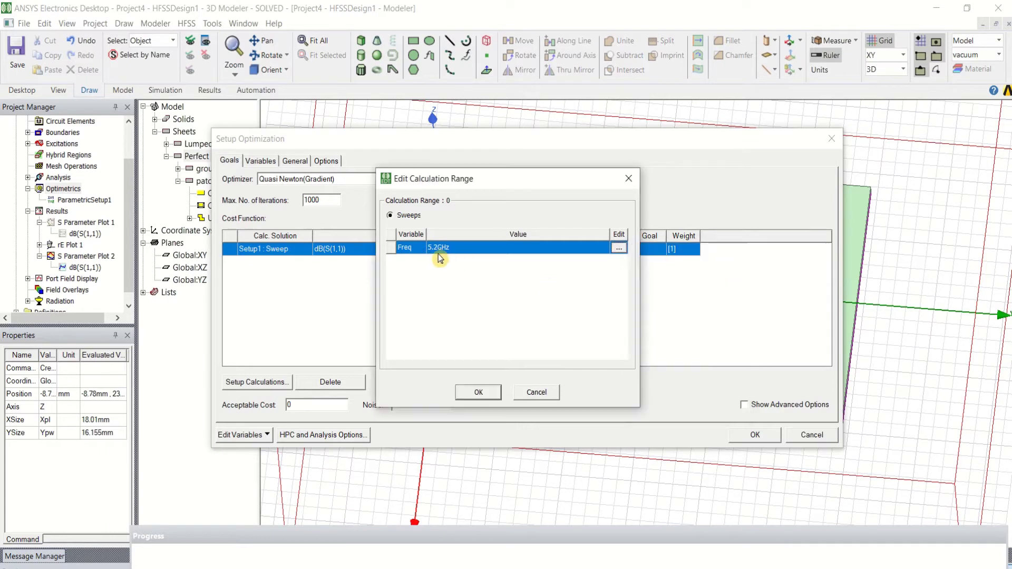
{"action": "left_click", "coordinate": [485, 395]}
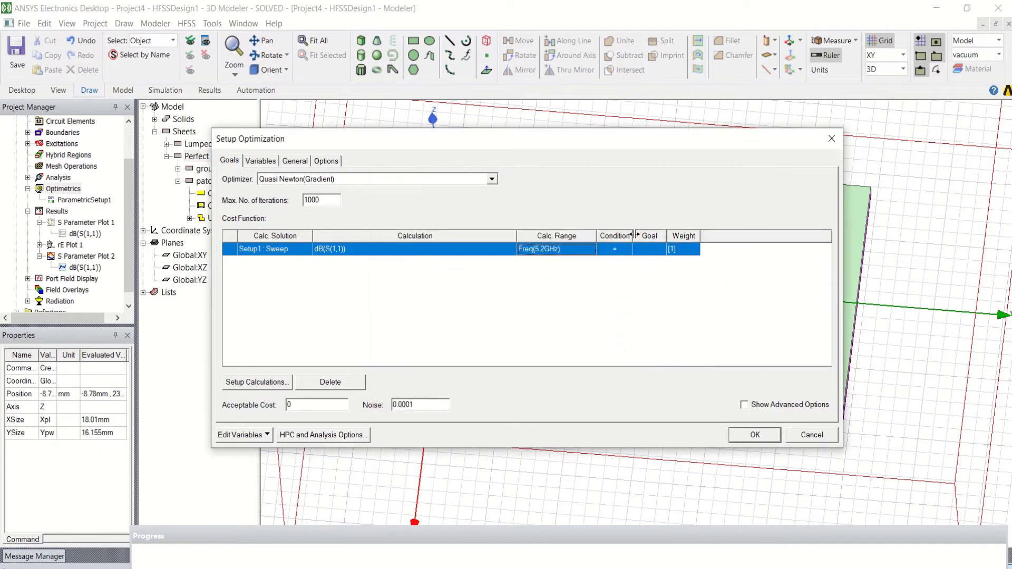
Set the dB(S(1,1)) goal's condition to <= with a numeric goal value of -25
{"action": "left_click_drag", "start_coordinate": [634, 234], "coordinate": [649, 236]}
{"action": "left_click", "coordinate": [639, 255]}
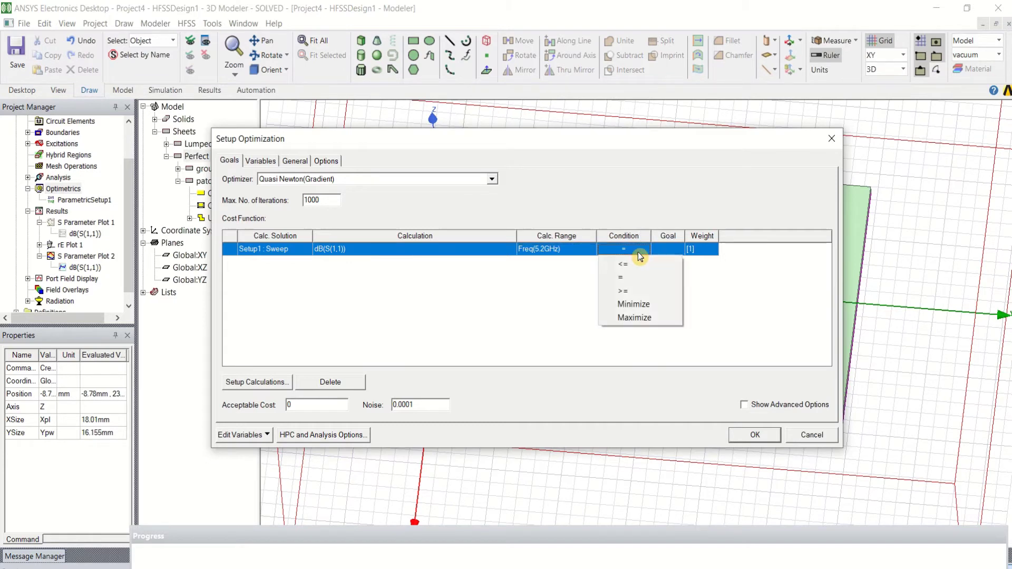
{"action": "left_click", "coordinate": [634, 265]}
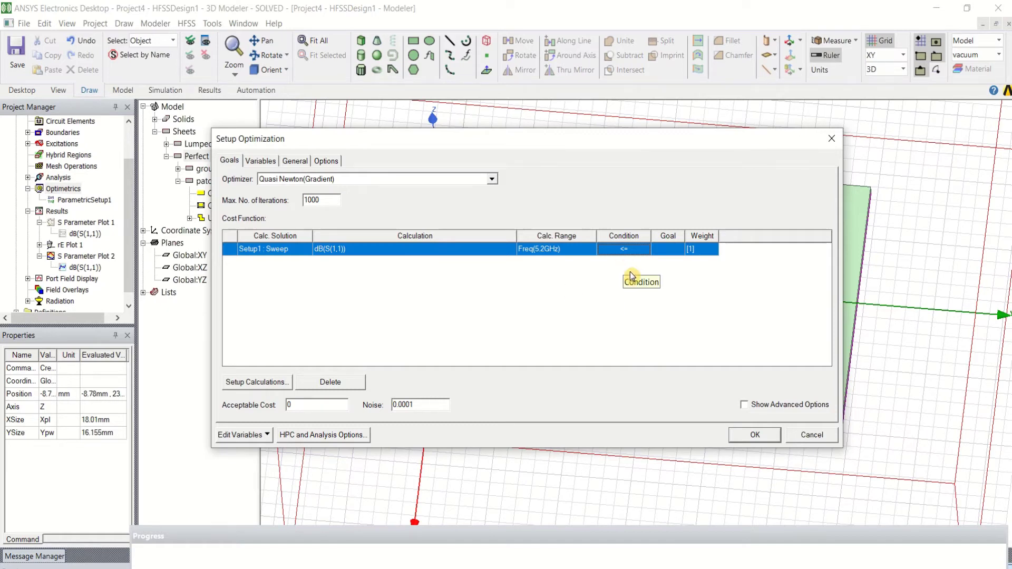
{"action": "left_click", "coordinate": [675, 249]}
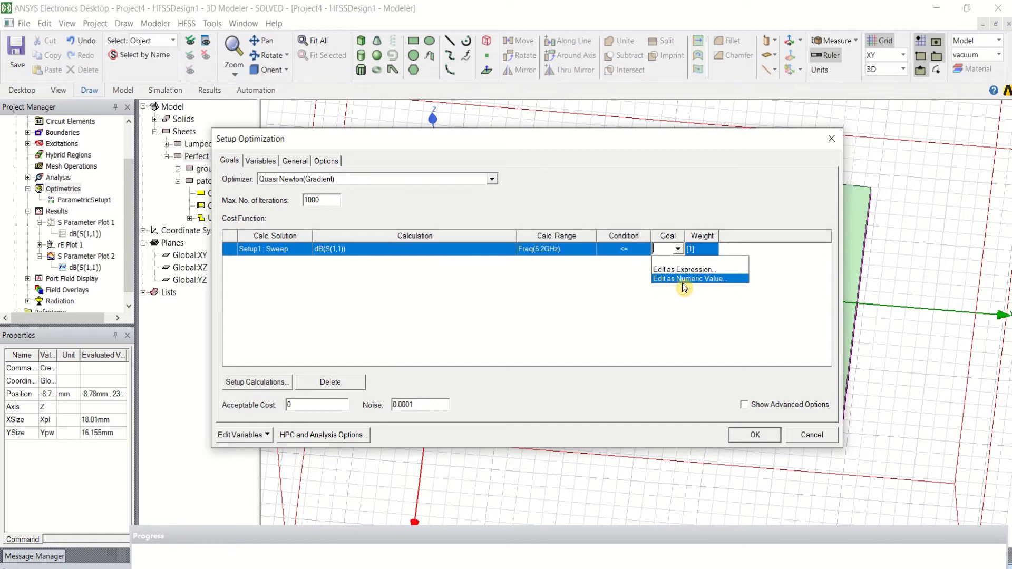
{"action": "left_click", "coordinate": [721, 281]}
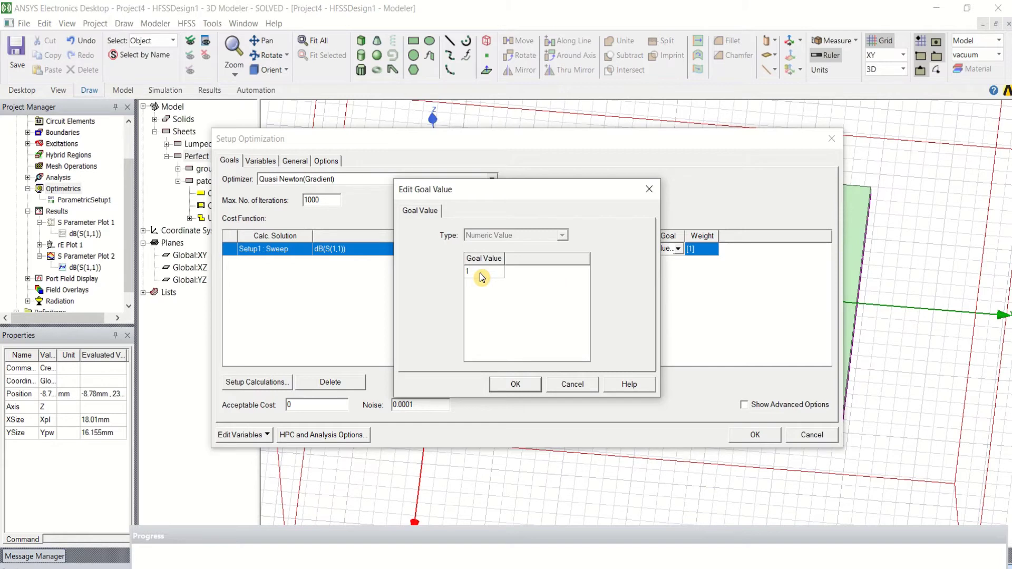
{"action": "double_click", "coordinate": [481, 273]}
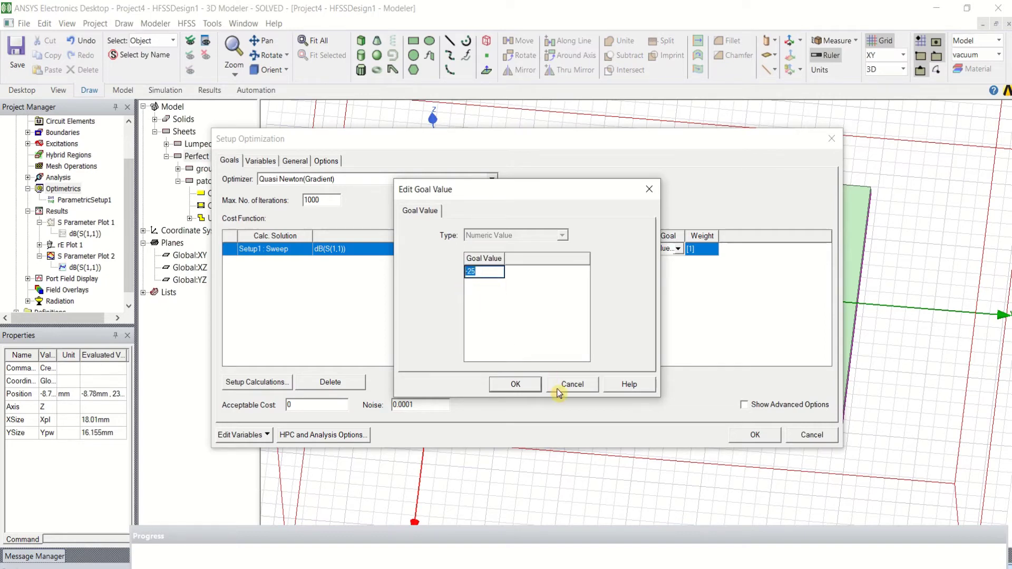
{"action": "left_click", "coordinate": [529, 384]}
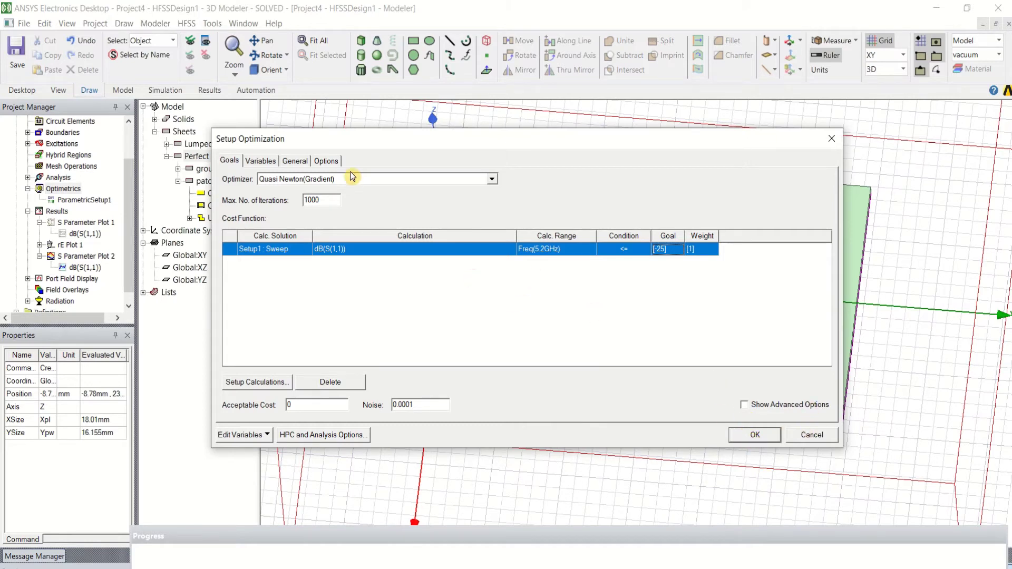
Enable the starting value override for the optimization variables Xpl and Yp
{"action": "left_click", "coordinate": [269, 166]}
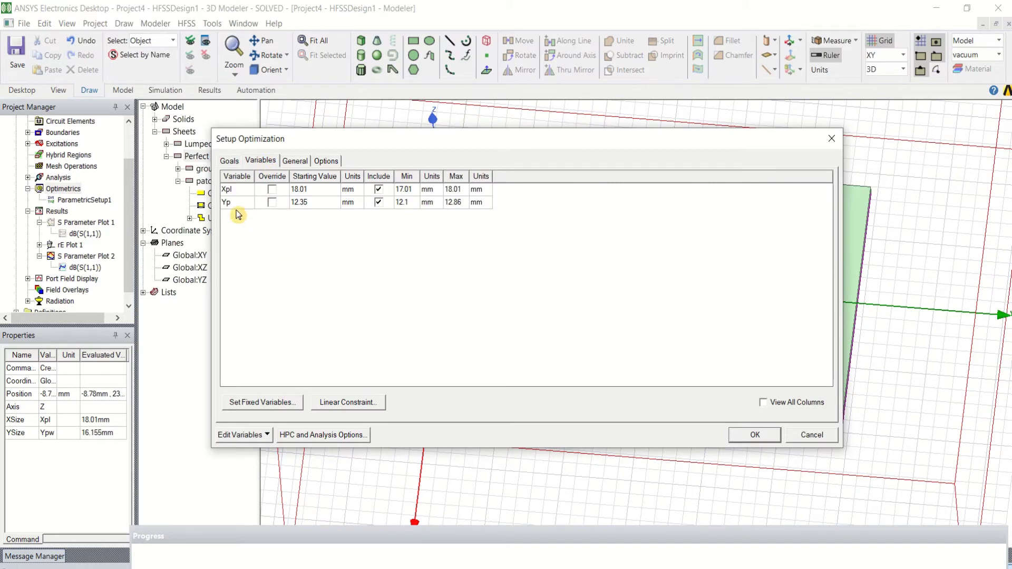
{"action": "left_click", "coordinate": [272, 189]}
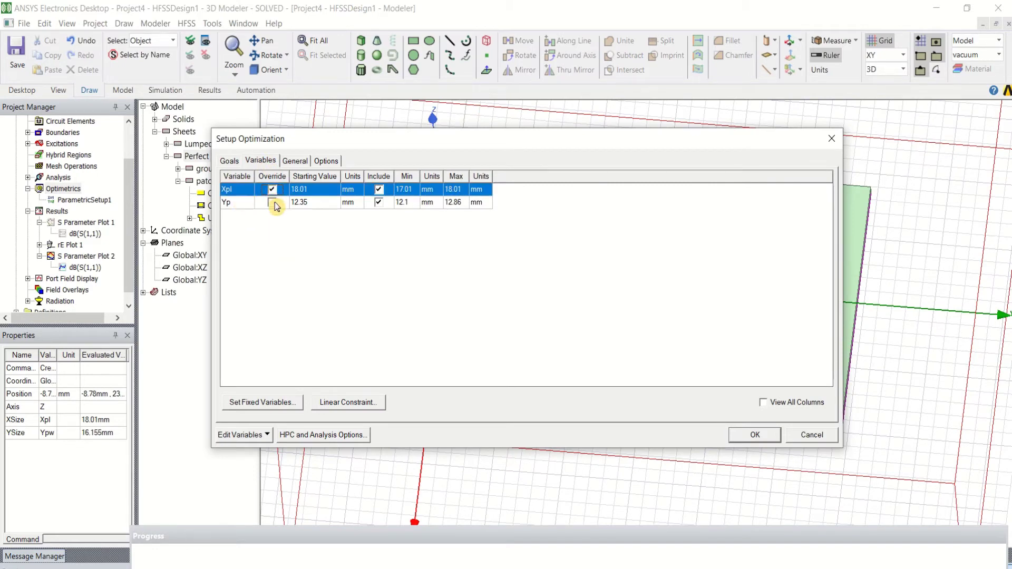
{"action": "left_click", "coordinate": [273, 202]}
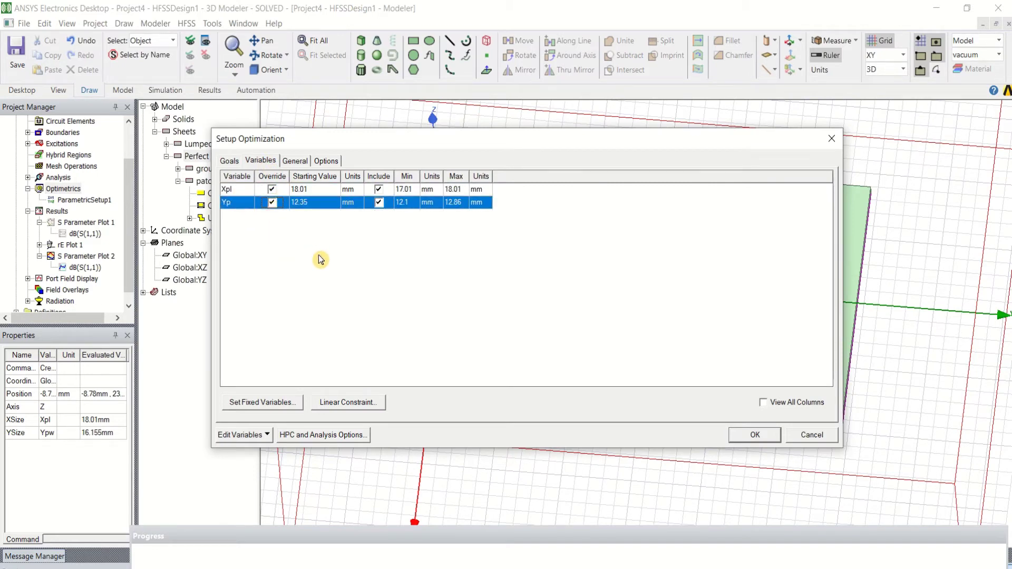
Try to accept the optimization with ParametricSetup1 as its parametric analysis, solved before the optimization
{"action": "left_click", "coordinate": [299, 161]}
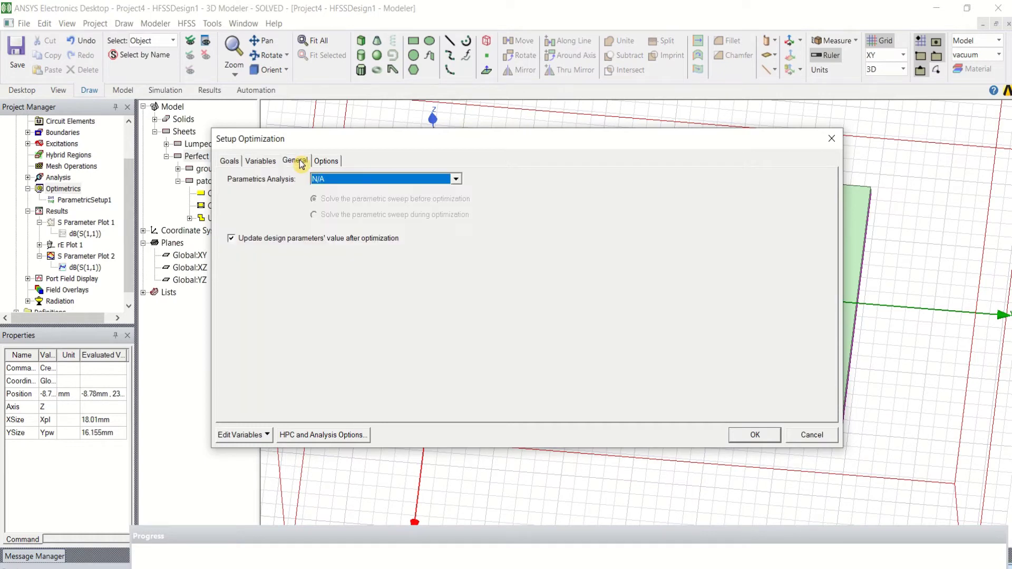
{"action": "left_click", "coordinate": [422, 181]}
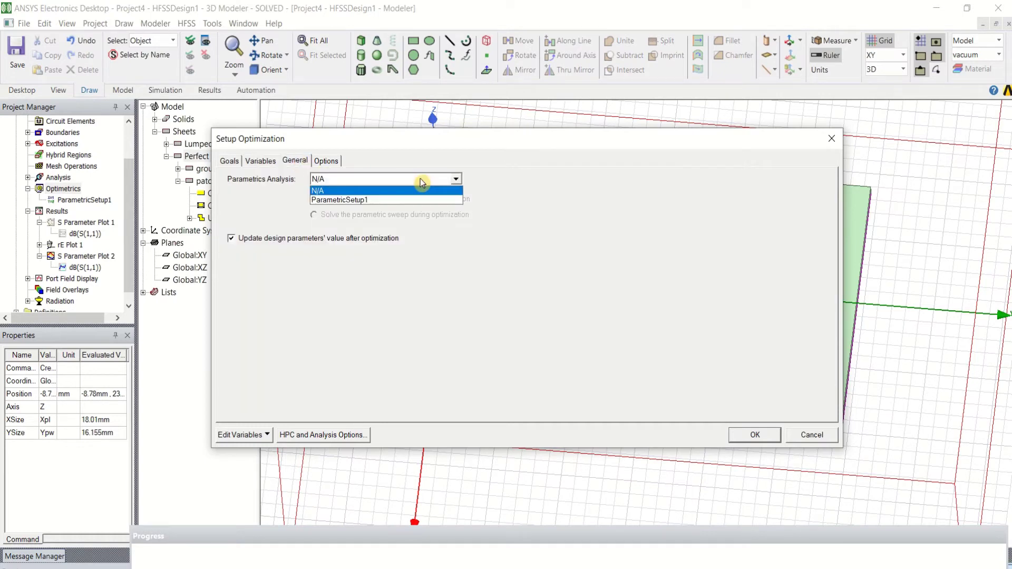
{"action": "left_click", "coordinate": [411, 200]}
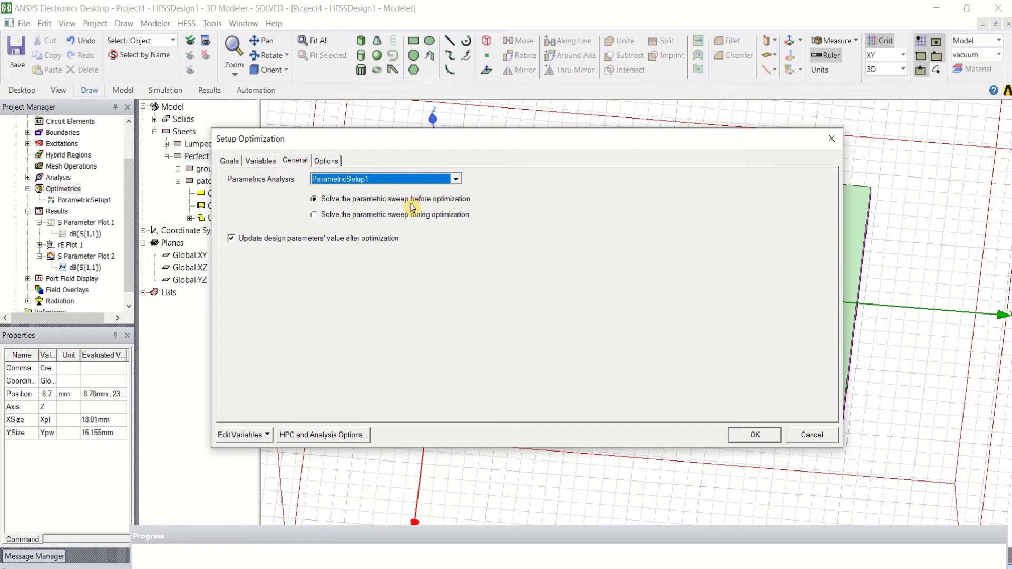
{"action": "left_click", "coordinate": [395, 180]}
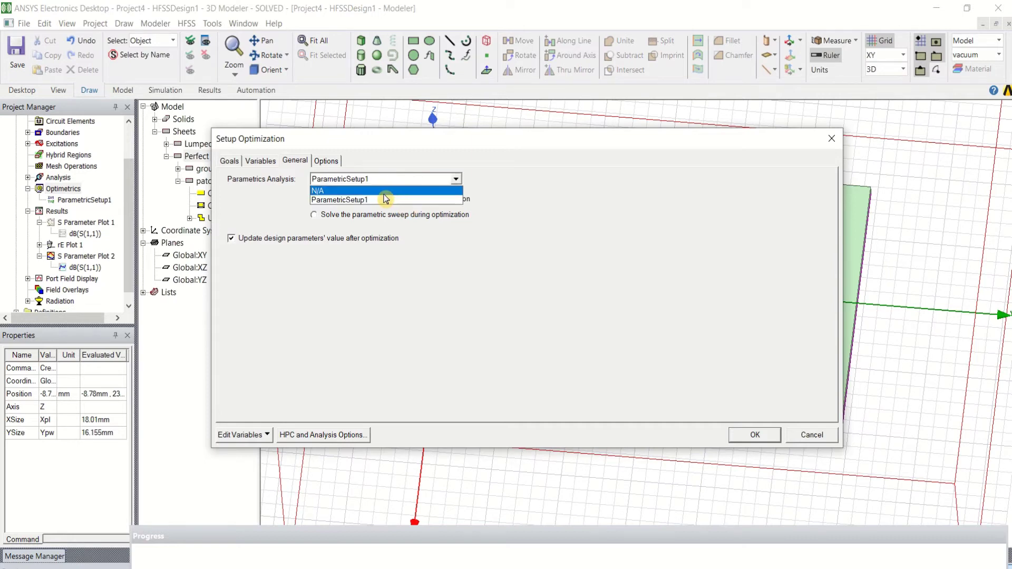
{"action": "left_click", "coordinate": [384, 193]}
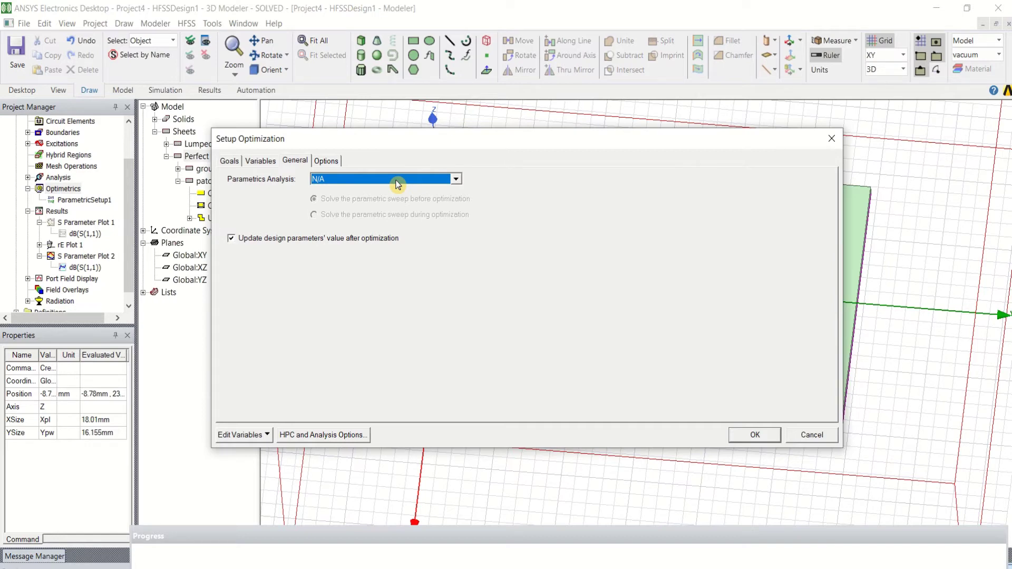
{"action": "left_click", "coordinate": [371, 179]}
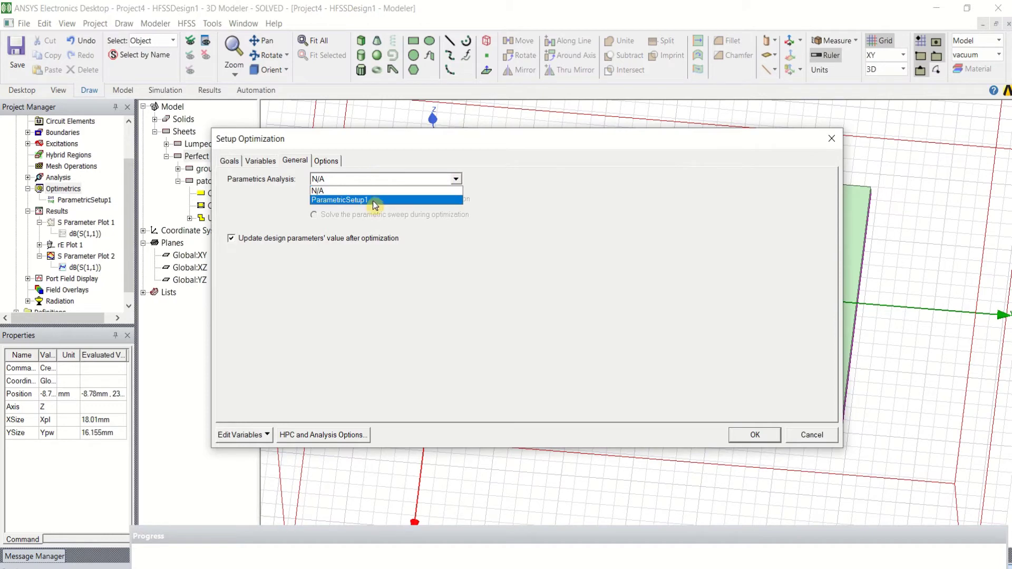
{"action": "left_click", "coordinate": [372, 200]}
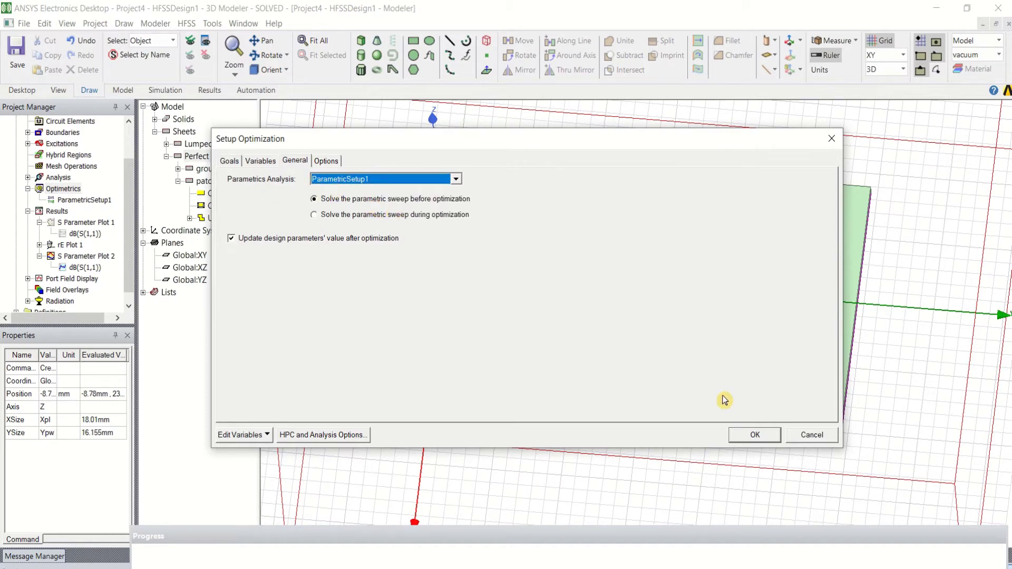
{"action": "left_click", "coordinate": [763, 439]}
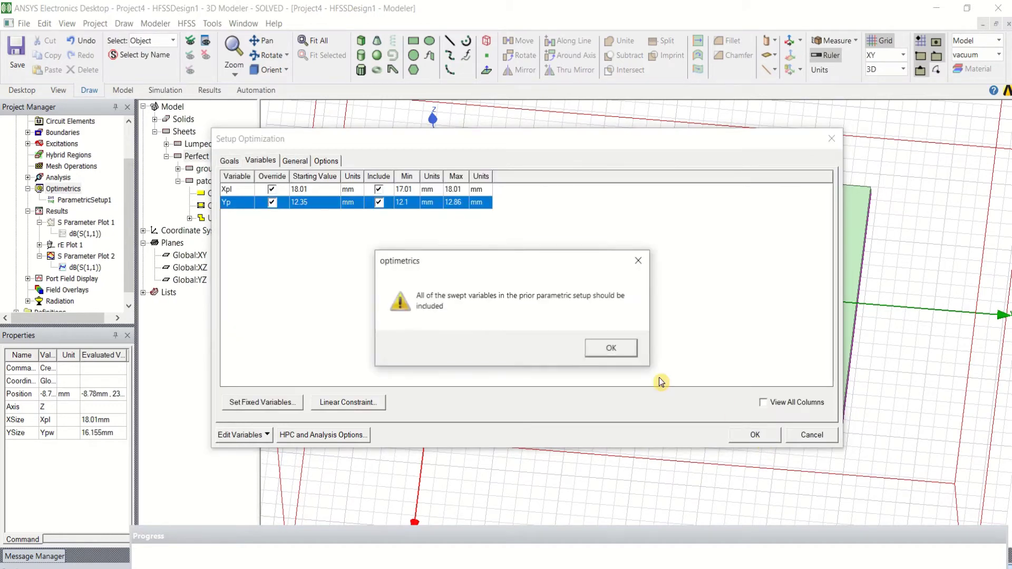
{"action": "left_click", "coordinate": [620, 350]}
Set the optimization's parametric analysis to N/A and accept the optimization setup
{"action": "left_click", "coordinate": [296, 162]}
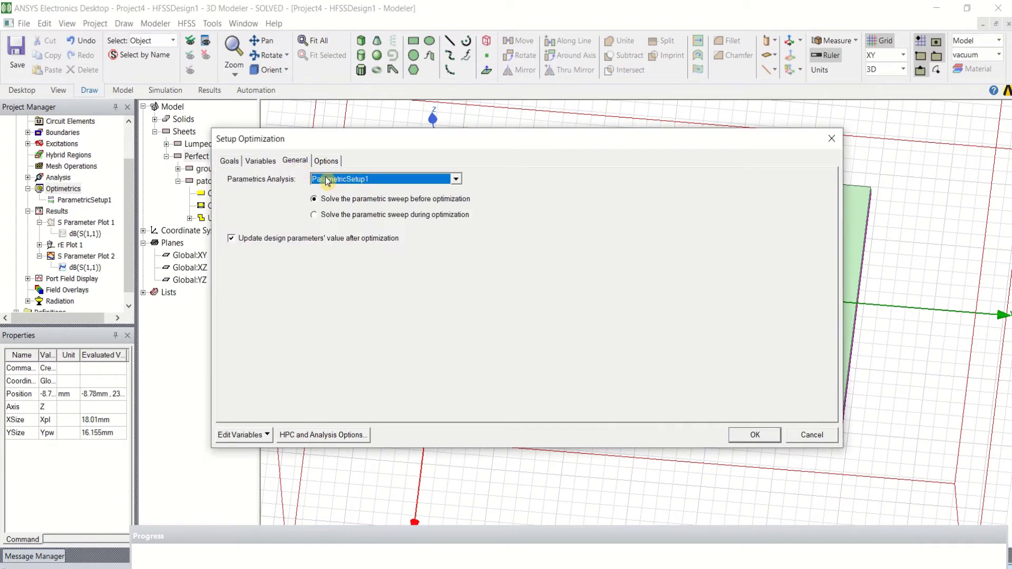
{"action": "left_click", "coordinate": [389, 179]}
{"action": "left_click", "coordinate": [390, 190]}
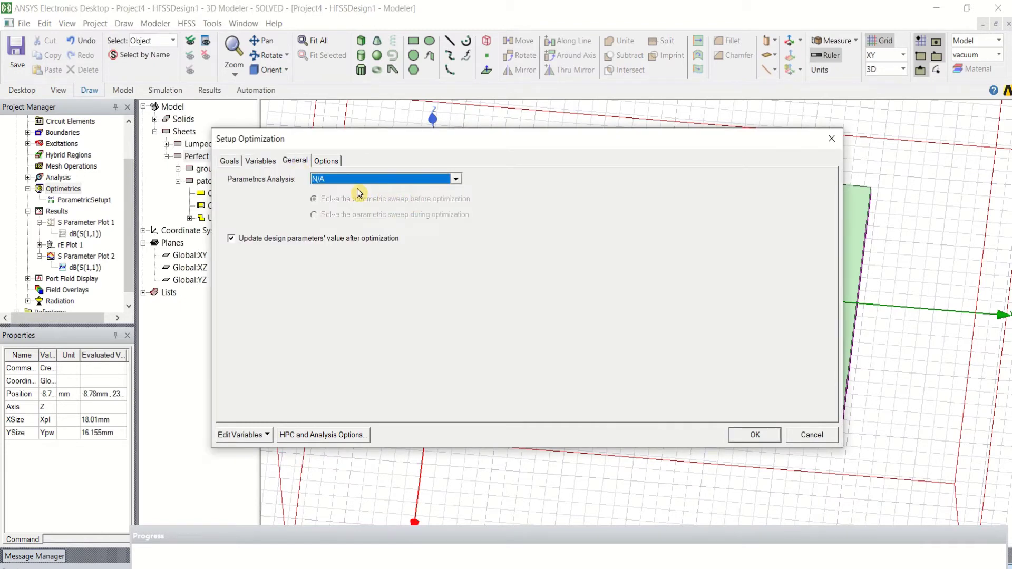
{"action": "left_click", "coordinate": [754, 435]}
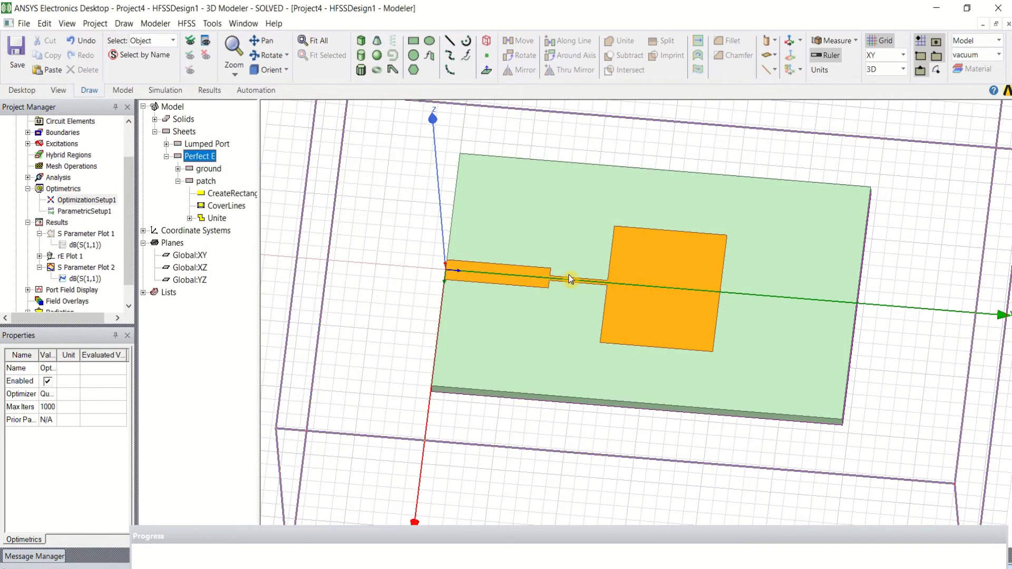
Run the analysis of OptimizationSetup1 and reposition the progress display to follow the solving
{"action": "right_click", "coordinate": [95, 202]}
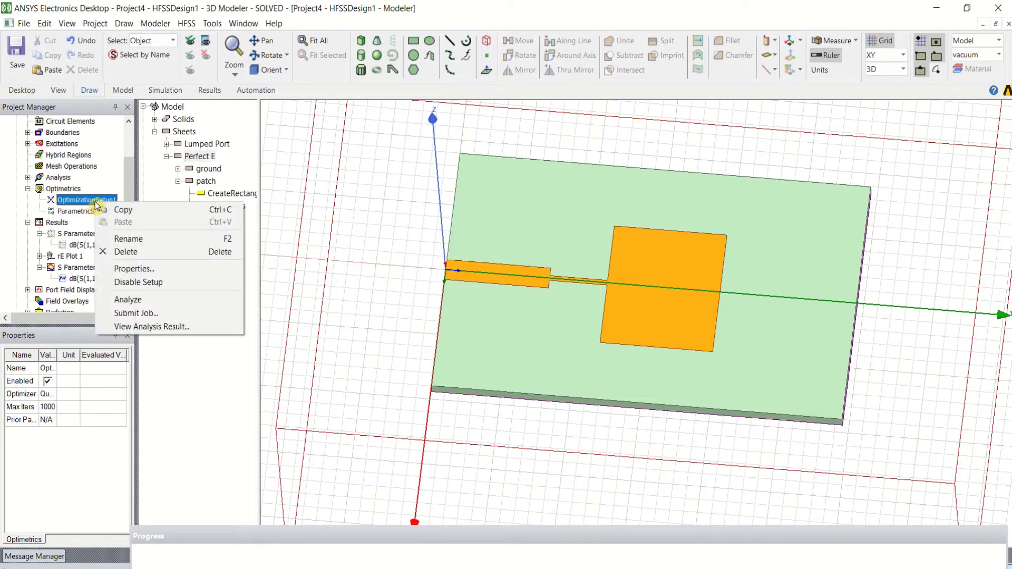
{"action": "left_click", "coordinate": [149, 299]}
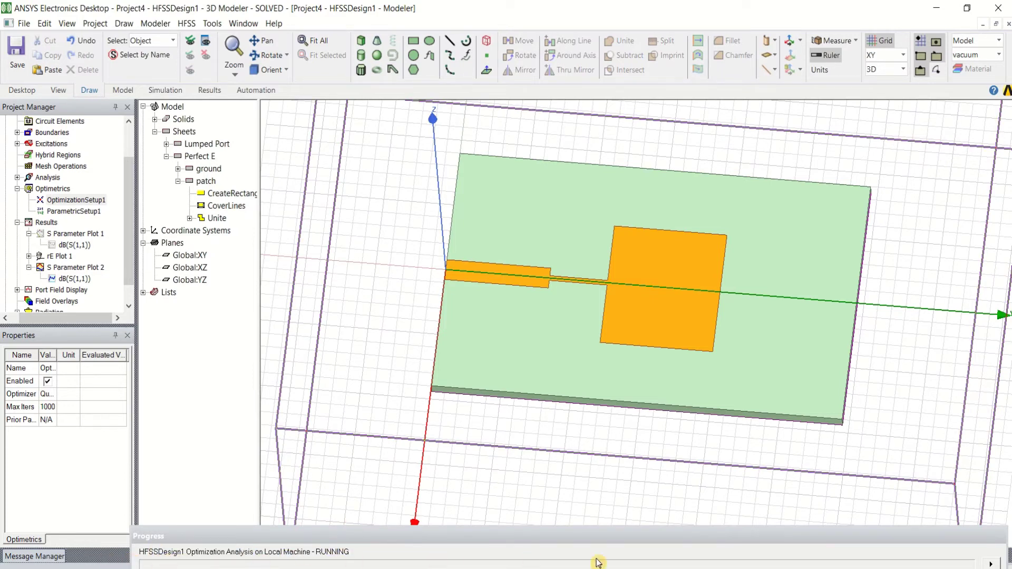
{"action": "left_click", "coordinate": [413, 543]}
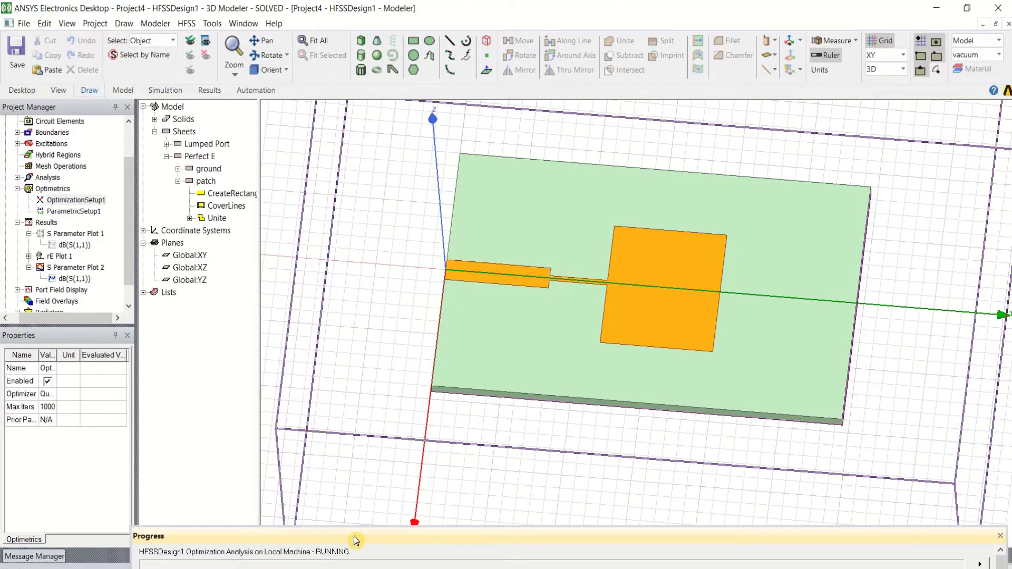
{"action": "left_click_drag", "start_coordinate": [362, 501], "coordinate": [367, 447]}
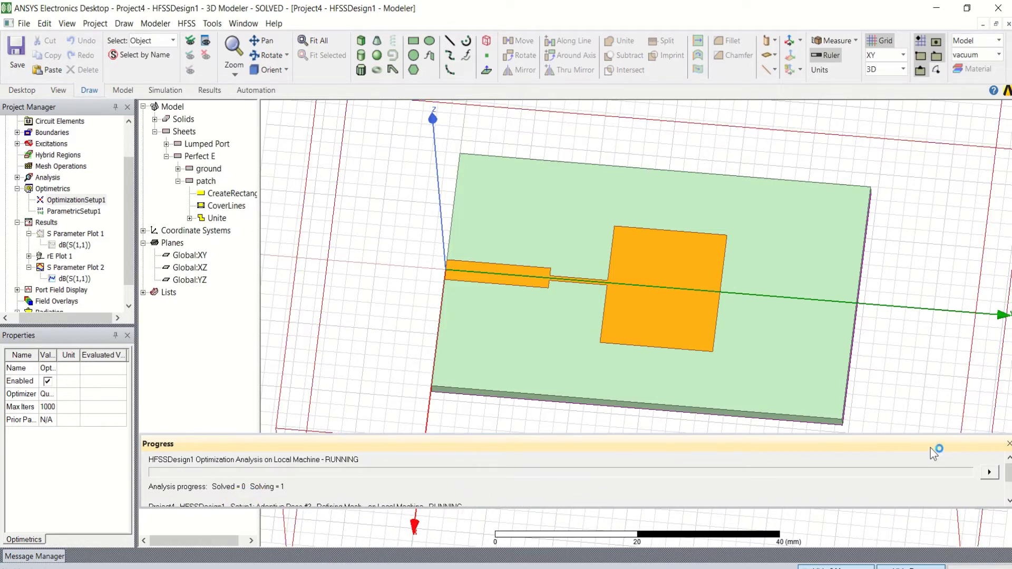
{"action": "mouse_move", "coordinate": [162, 441]}
{"action": "left_mouse_down"}
{"action": "mouse_move", "coordinate": [162, 453]}
{"action": "mouse_move", "coordinate": [160, 441]}
{"action": "left_mouse_up"}
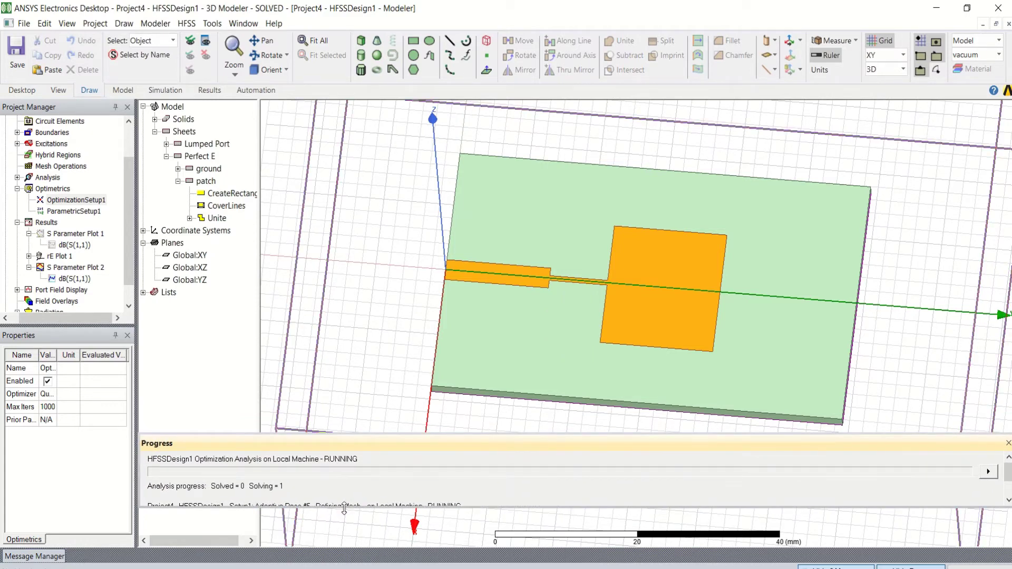
{"action": "left_click_drag", "start_coordinate": [344, 509], "coordinate": [342, 541]}
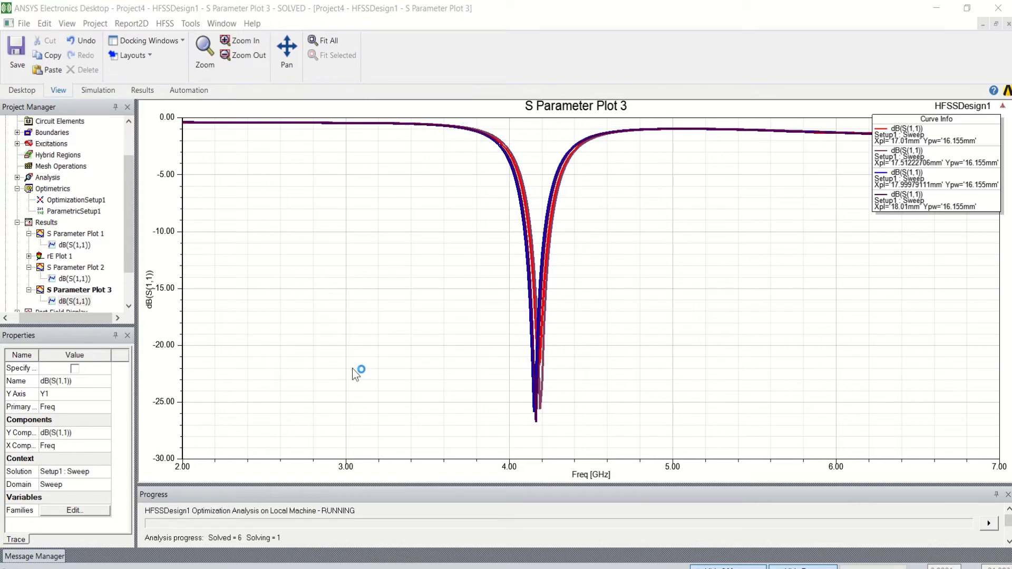
{"action": "left_click", "coordinate": [442, 331]}
{"action": "left_click", "coordinate": [528, 343]}
{"action": "key", "text": "ctrl+a"}
{"action": "left_click", "coordinate": [192, 414]}
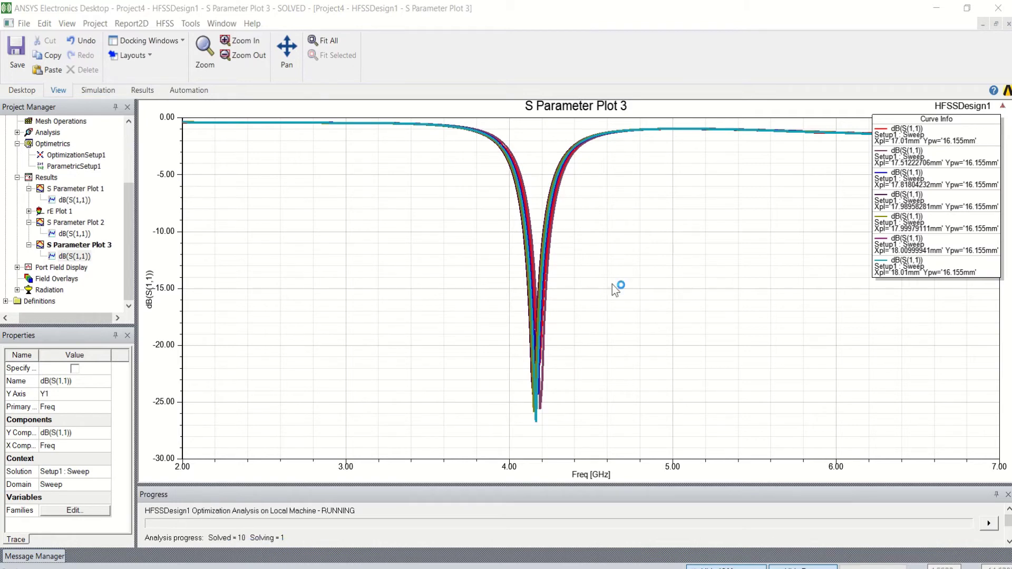
Examine the resonance dips of the dB(S(1,1)) curves in S Parameter Plot 3 while the optimization is running
{"action": "scroll", "coordinate": [571, 279], "scroll_direction": "up", "scroll_amount": 5}
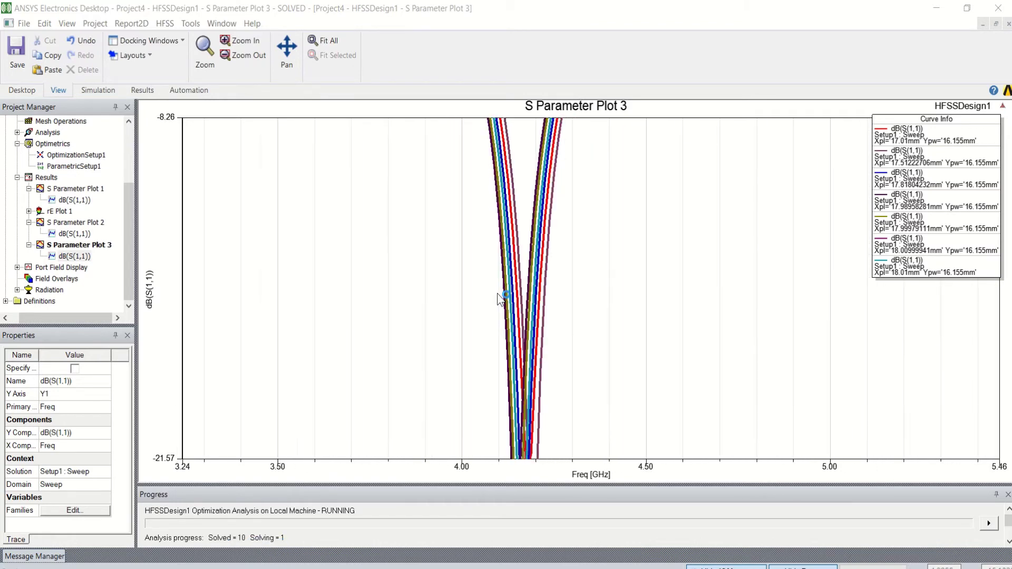
{"action": "scroll", "coordinate": [520, 260], "scroll_direction": "up", "scroll_amount": 4}
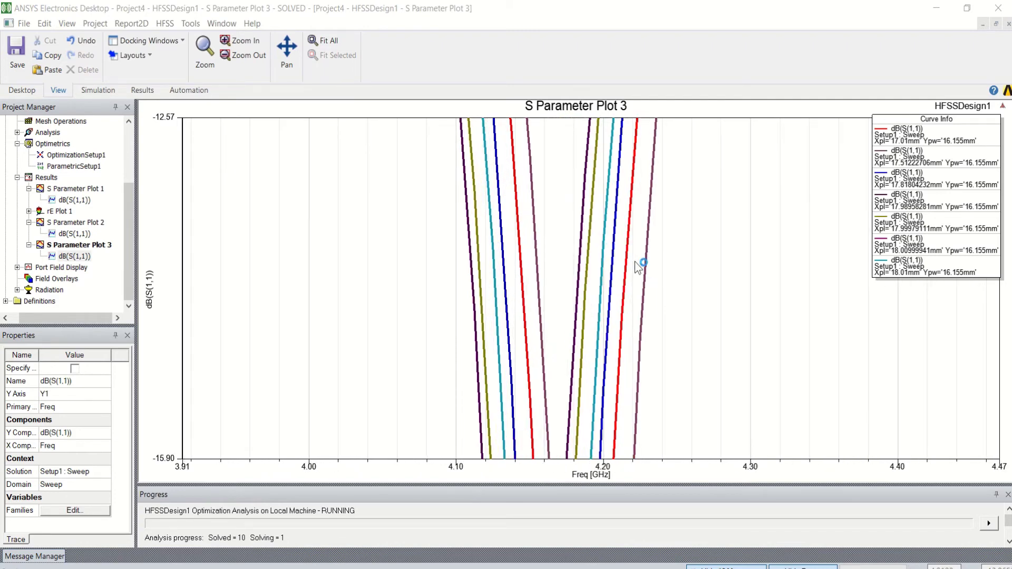
{"action": "scroll", "coordinate": [610, 263], "scroll_direction": "down", "scroll_amount": 3}
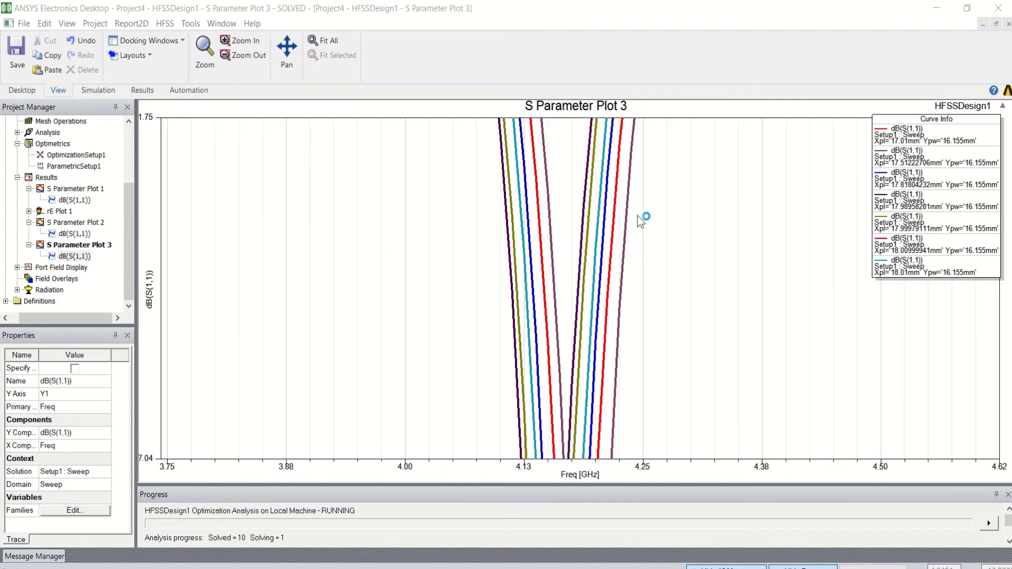
{"action": "scroll", "coordinate": [637, 216], "scroll_direction": "down", "scroll_amount": 5}
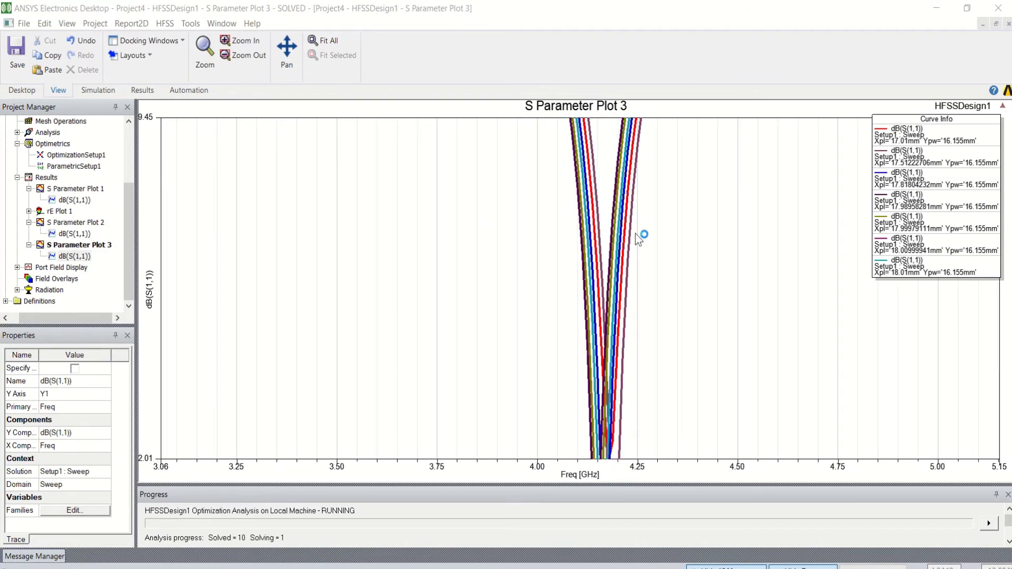
{"action": "scroll", "coordinate": [634, 233], "scroll_direction": "down", "scroll_amount": 3}
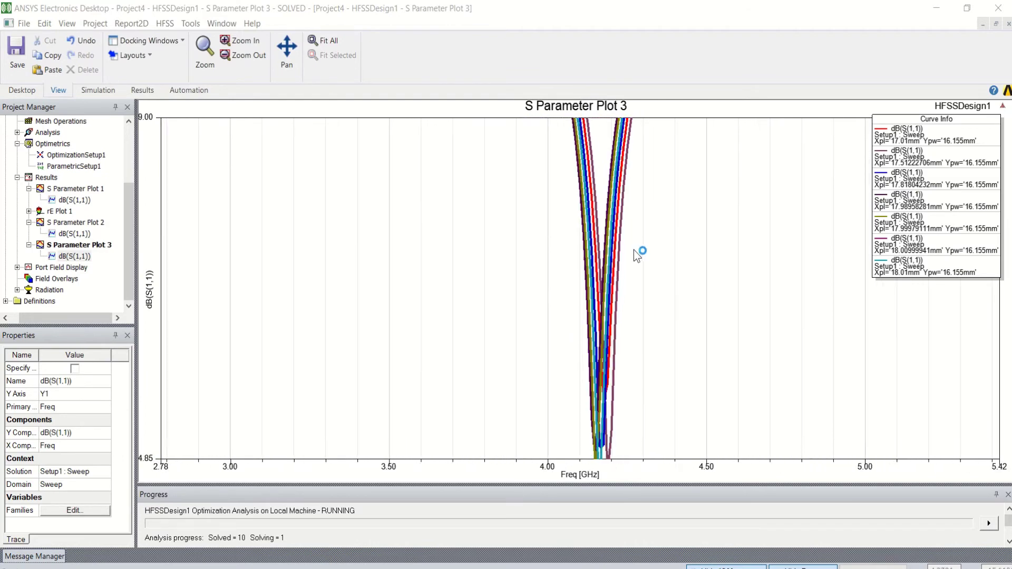
{"action": "scroll", "coordinate": [633, 250], "scroll_direction": "up", "scroll_amount": 1}
{"action": "left_click", "coordinate": [324, 43]}
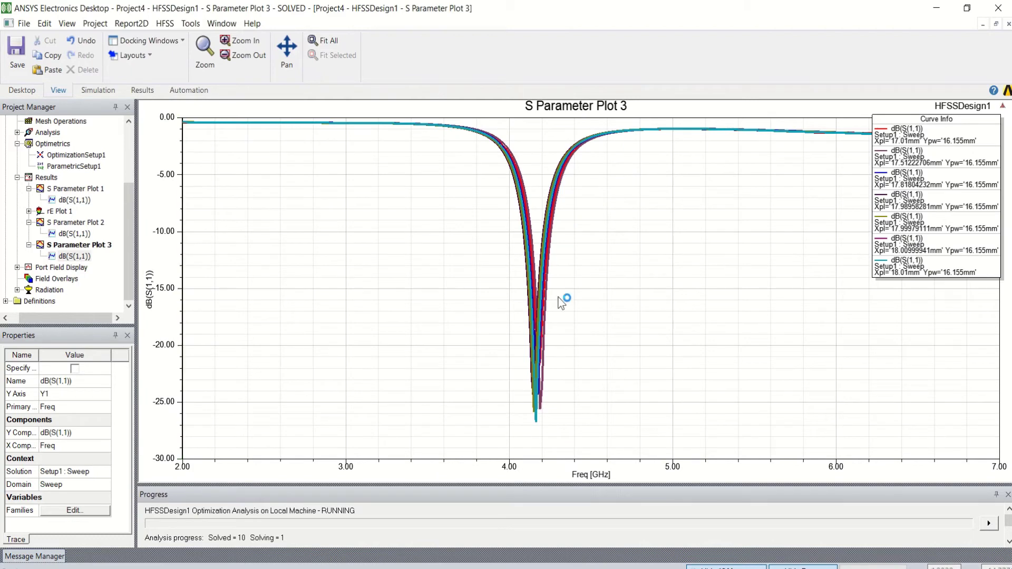
{"action": "mouse_move", "coordinate": [538, 416]}
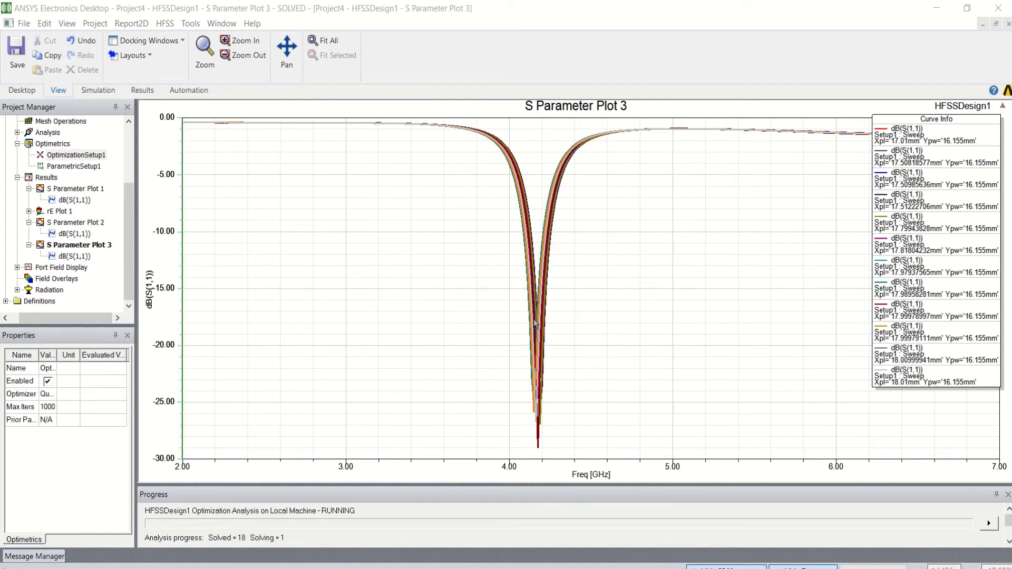
Compare the newly solved Xpl variations around the dip in S Parameter Plot 3 and return to the full plot
{"action": "scroll", "coordinate": [543, 332], "scroll_direction": "up", "scroll_amount": 2}
{"action": "scroll", "coordinate": [547, 337], "scroll_direction": "up", "scroll_amount": 1}
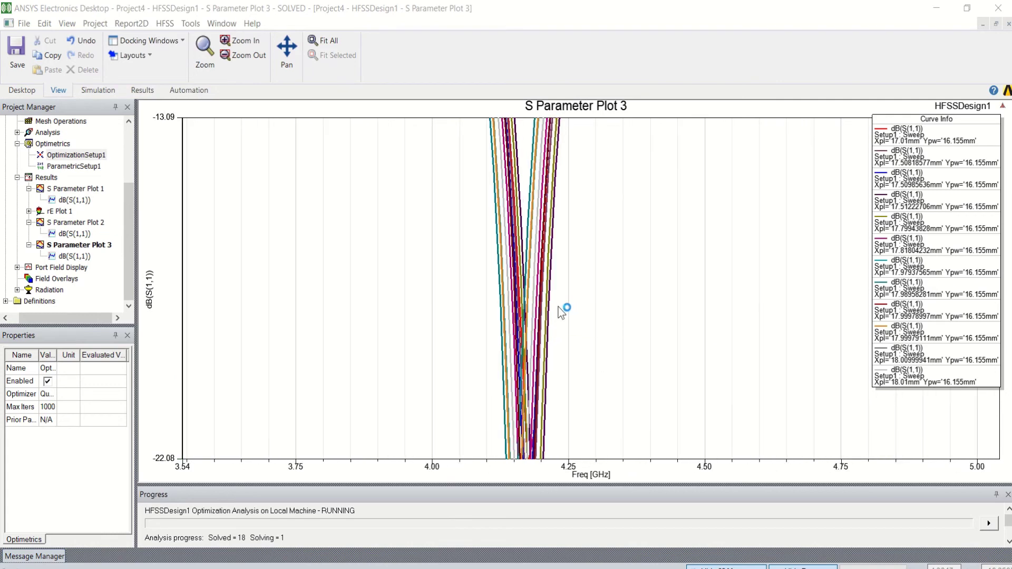
{"action": "scroll", "coordinate": [543, 338], "scroll_direction": "up", "scroll_amount": 1}
{"action": "scroll", "coordinate": [537, 366], "scroll_direction": "up", "scroll_amount": 6}
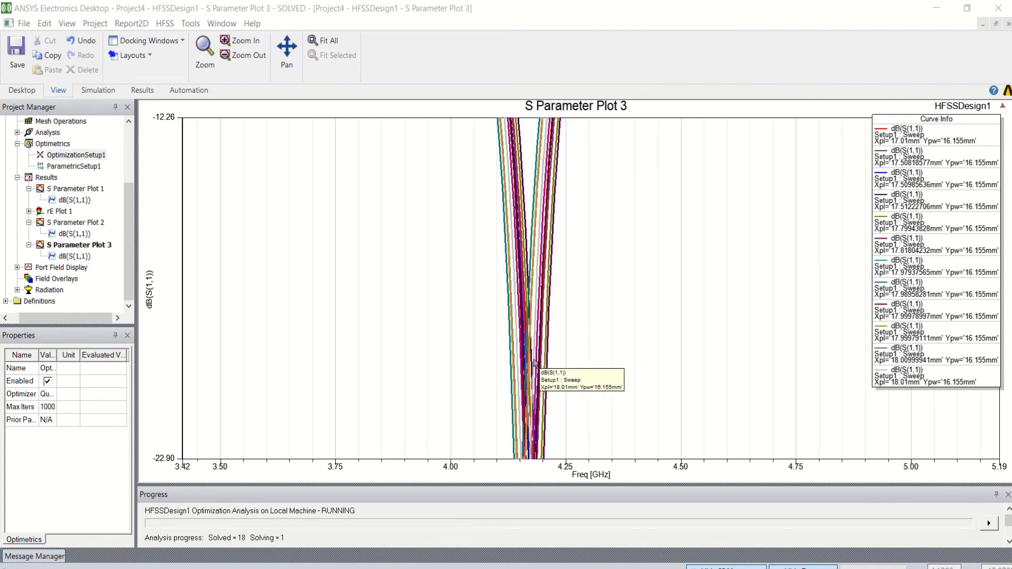
{"action": "scroll", "coordinate": [531, 308], "scroll_direction": "up", "scroll_amount": 2}
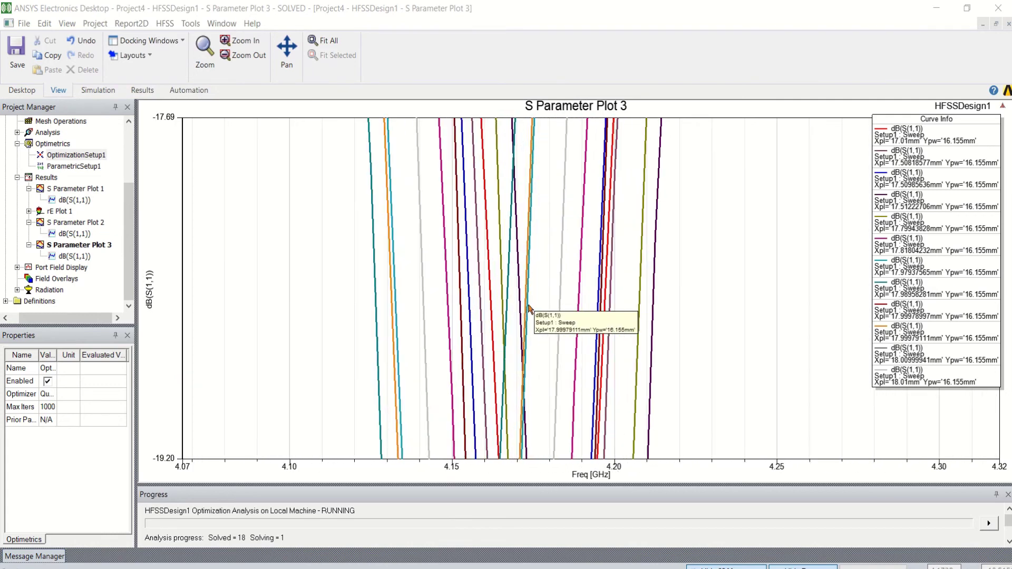
{"action": "scroll", "coordinate": [529, 308], "scroll_direction": "down", "scroll_amount": 8}
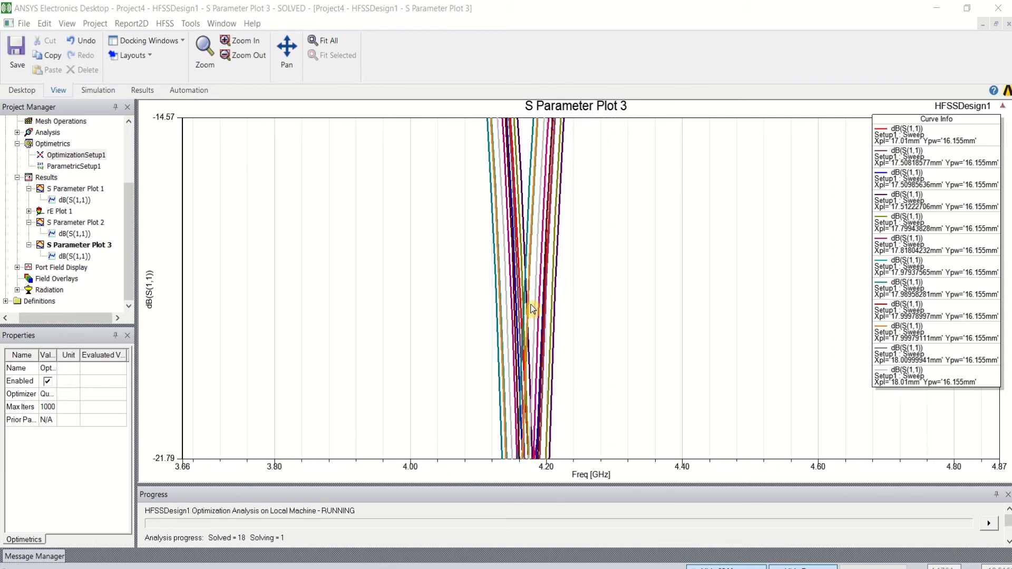
{"action": "scroll", "coordinate": [531, 310], "scroll_direction": "down", "scroll_amount": 4}
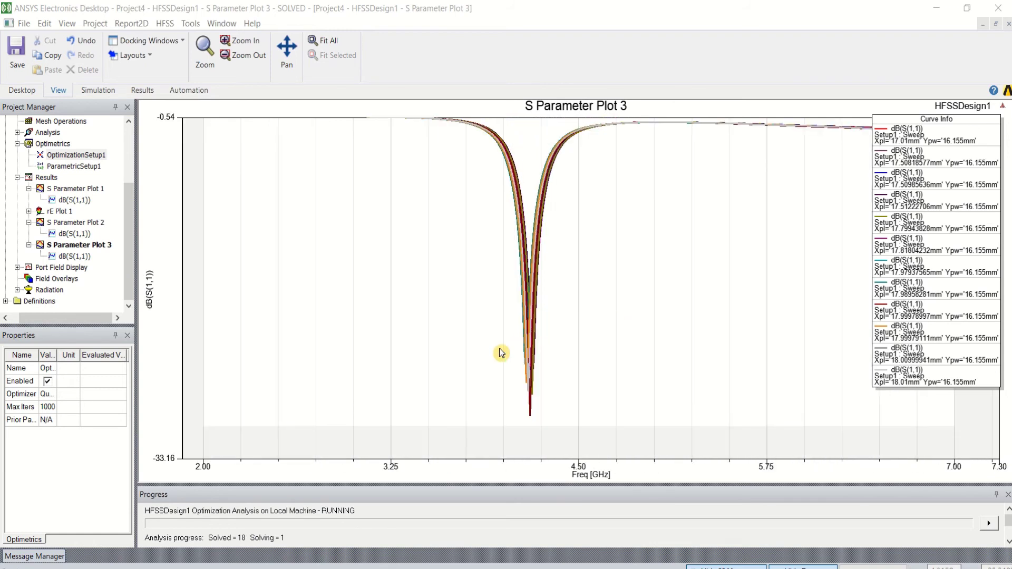
{"action": "left_click", "coordinate": [322, 41]}
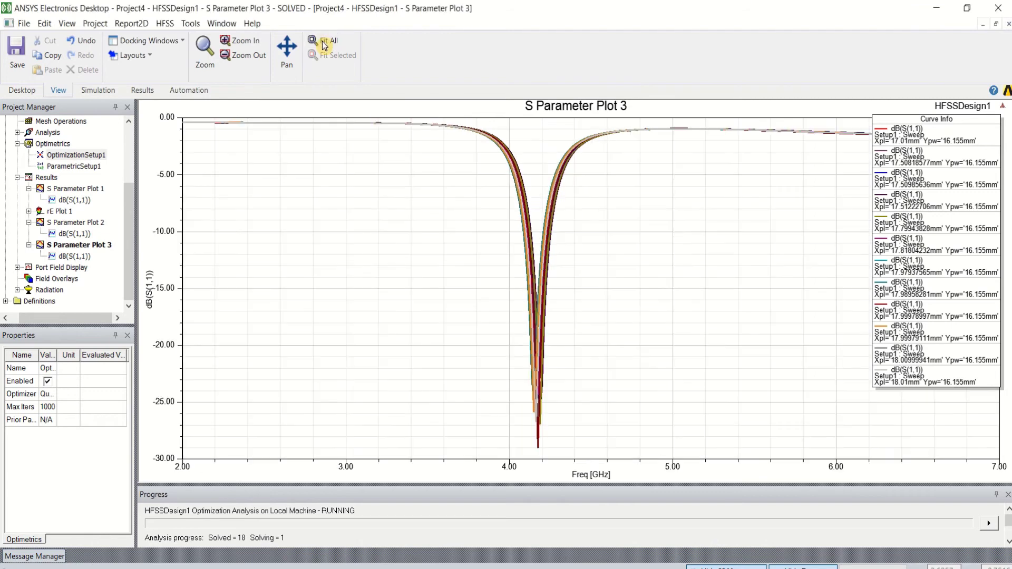
{"action": "mouse_move", "coordinate": [540, 455]}
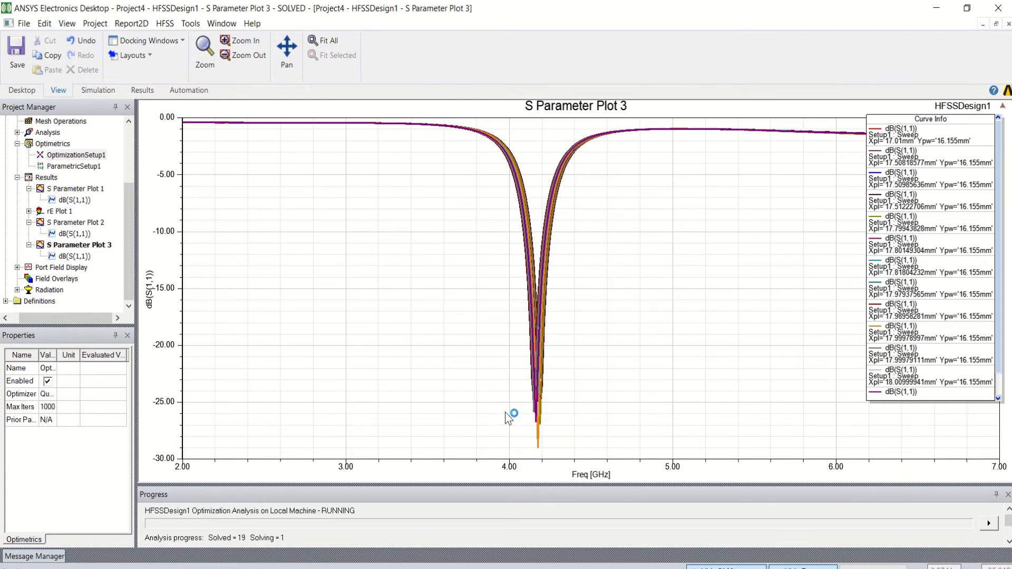
{"action": "mouse_move", "coordinate": [540, 414]}
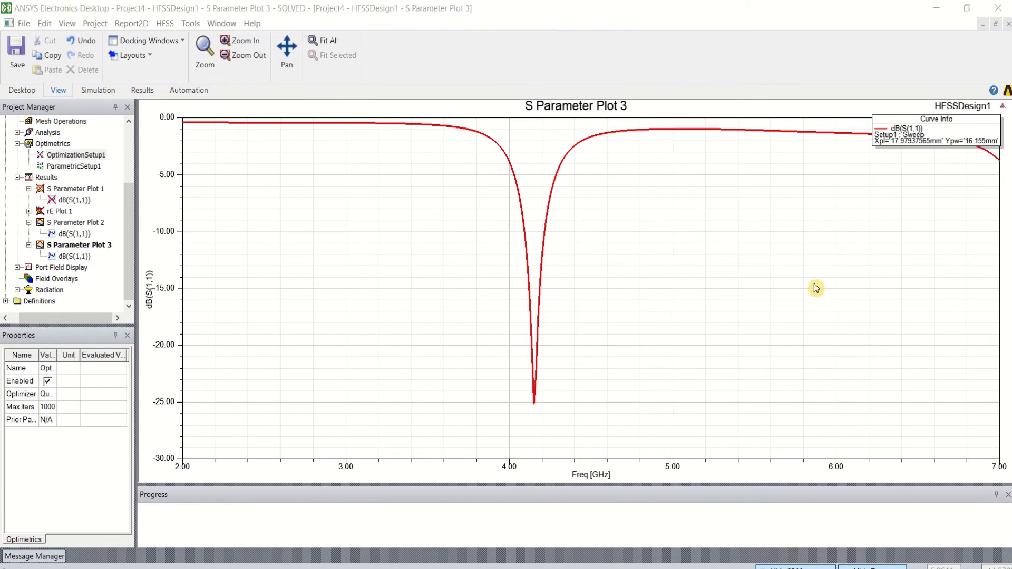
Check the variable values and the dip of the single remaining dB(S(1,1)) curve, ending with the full plot in view
{"action": "left_click", "coordinate": [907, 145]}
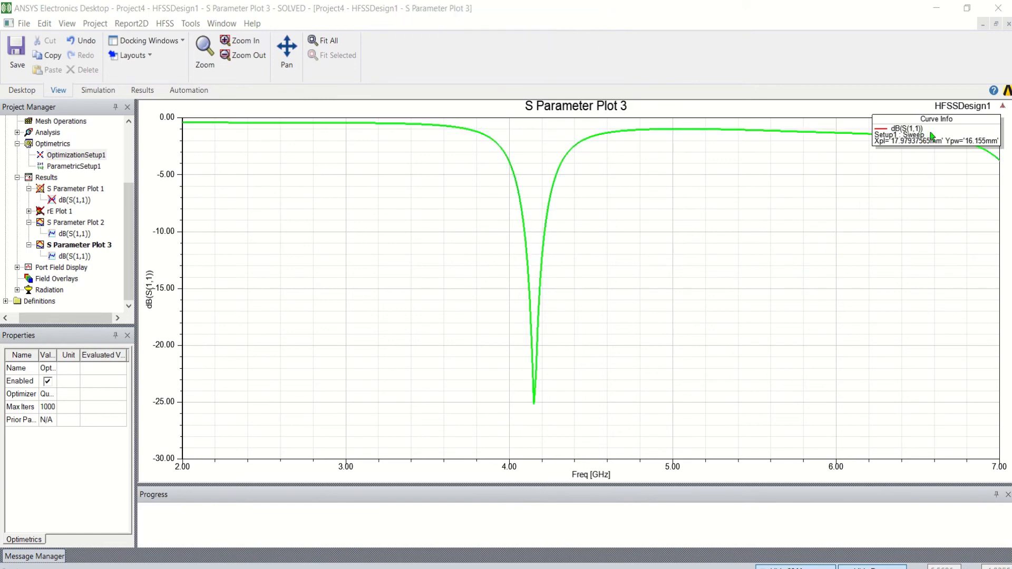
{"action": "left_click", "coordinate": [764, 138]}
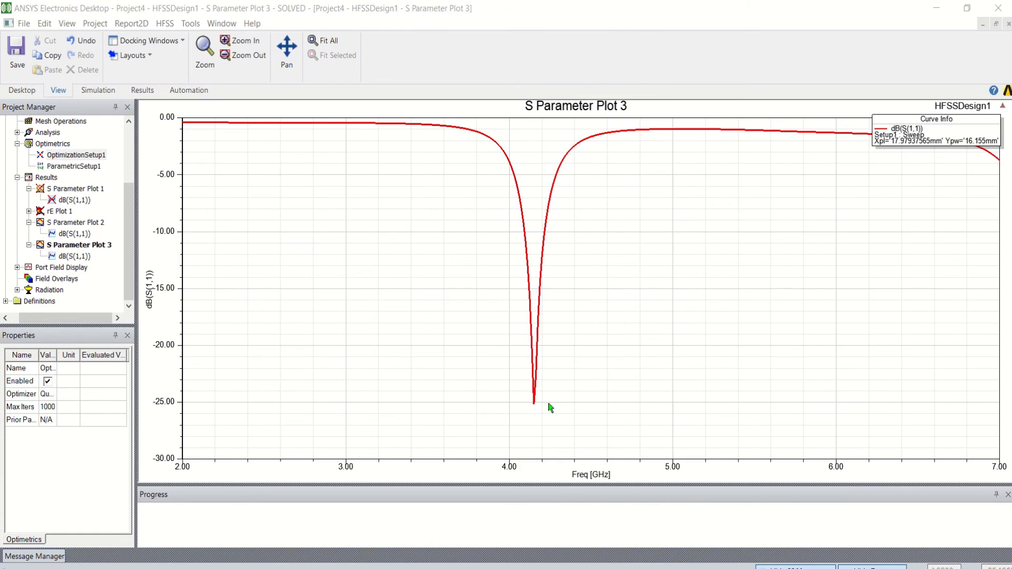
{"action": "scroll", "coordinate": [545, 410], "scroll_direction": "up", "scroll_amount": 2}
{"action": "scroll", "coordinate": [544, 405], "scroll_direction": "down", "scroll_amount": 3}
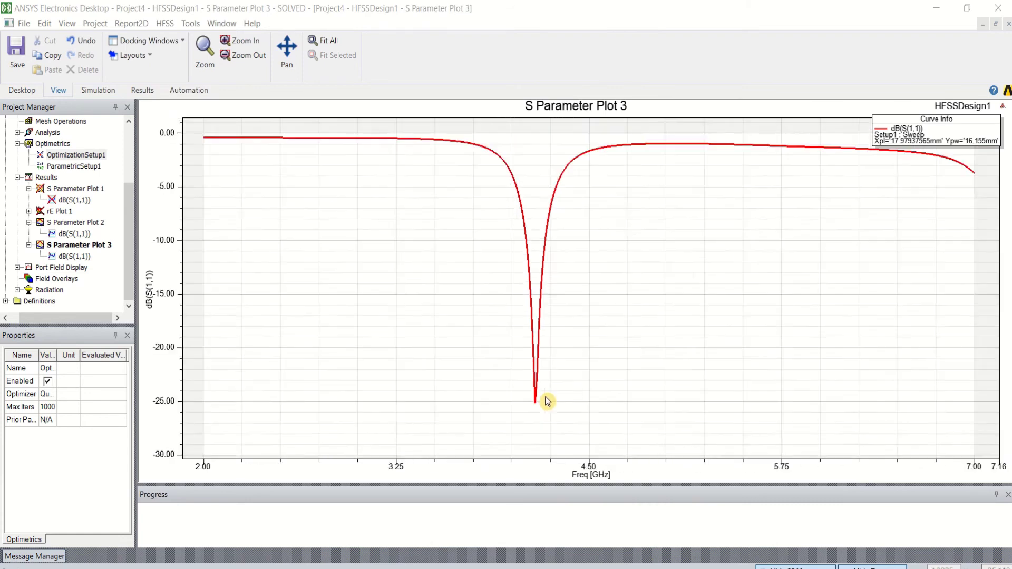
{"action": "scroll", "coordinate": [575, 362], "scroll_direction": "up", "scroll_amount": 1}
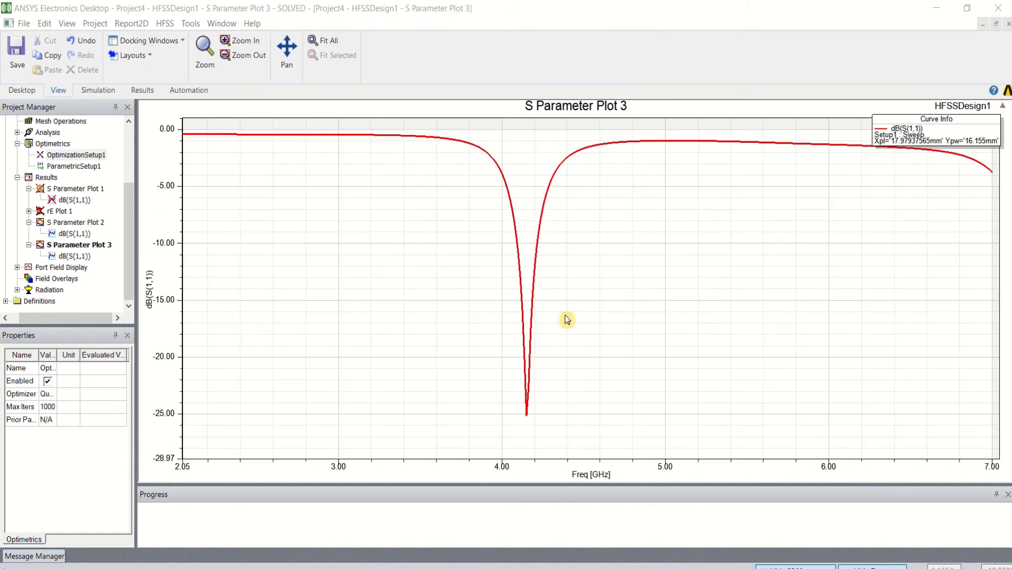
{"action": "left_click", "coordinate": [332, 43]}
Add a marker at the minimum of the dB(S(1,1)) curve and move the marker table beside the dip
{"action": "right_click", "coordinate": [622, 333]}
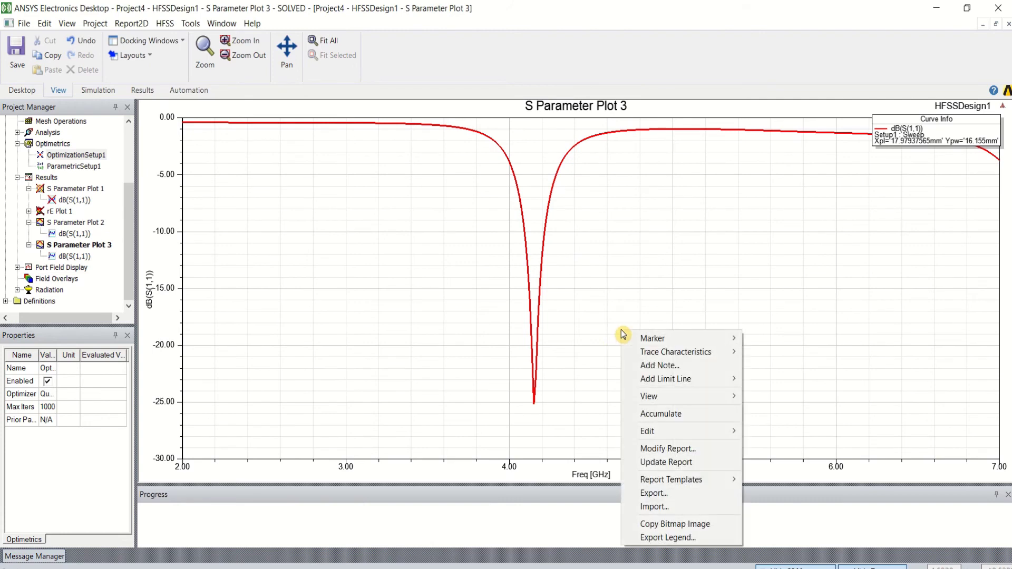
{"action": "mouse_move", "coordinate": [706, 342]}
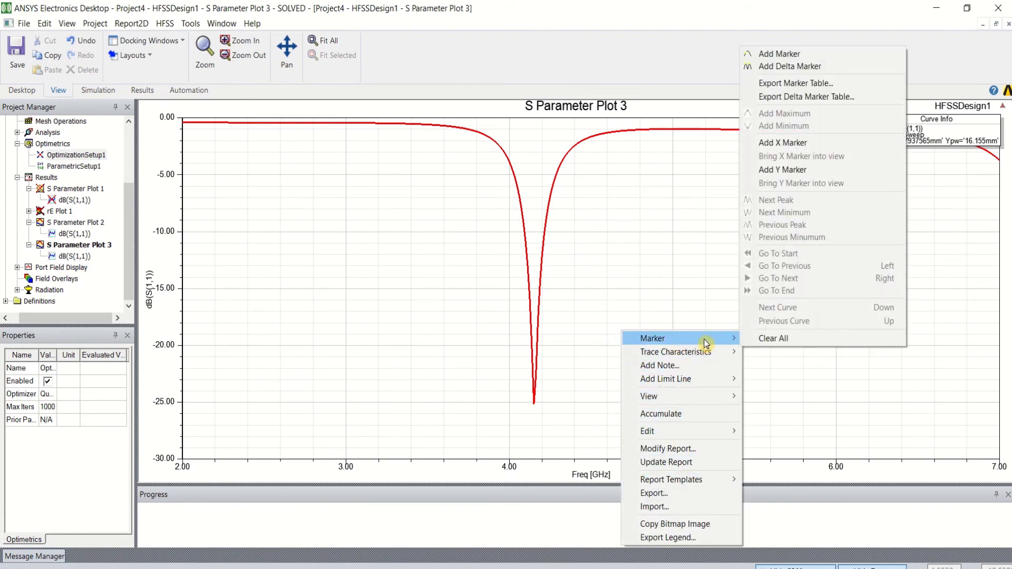
{"action": "left_click", "coordinate": [815, 56]}
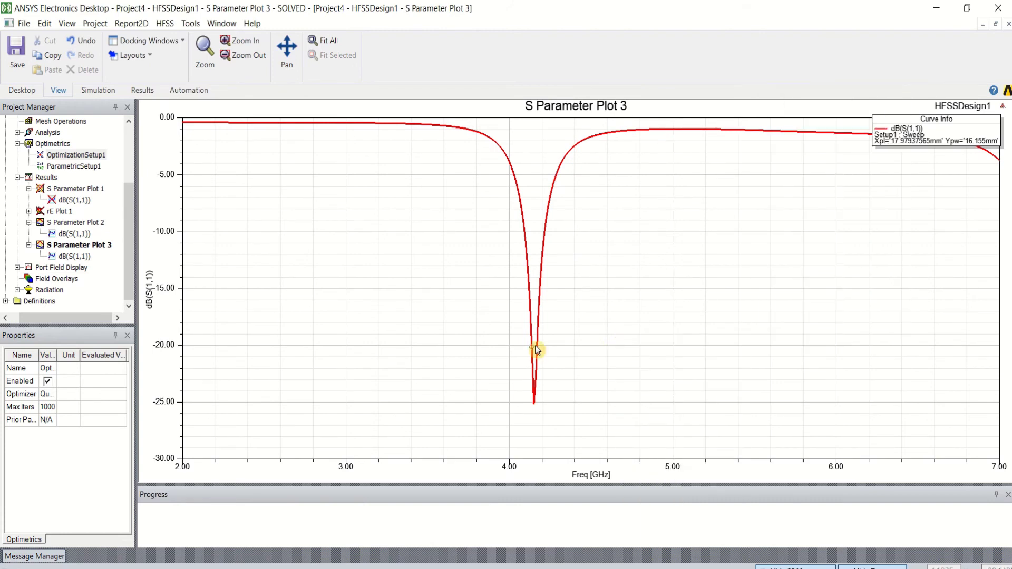
{"action": "left_click", "coordinate": [534, 409]}
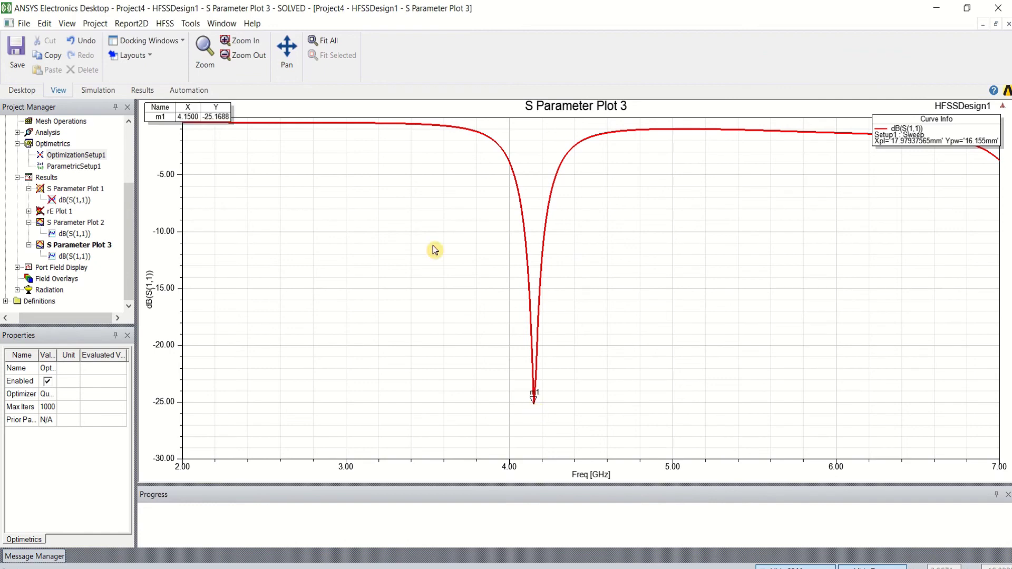
{"action": "right_click", "coordinate": [290, 201]}
{"action": "left_click", "coordinate": [367, 211]}
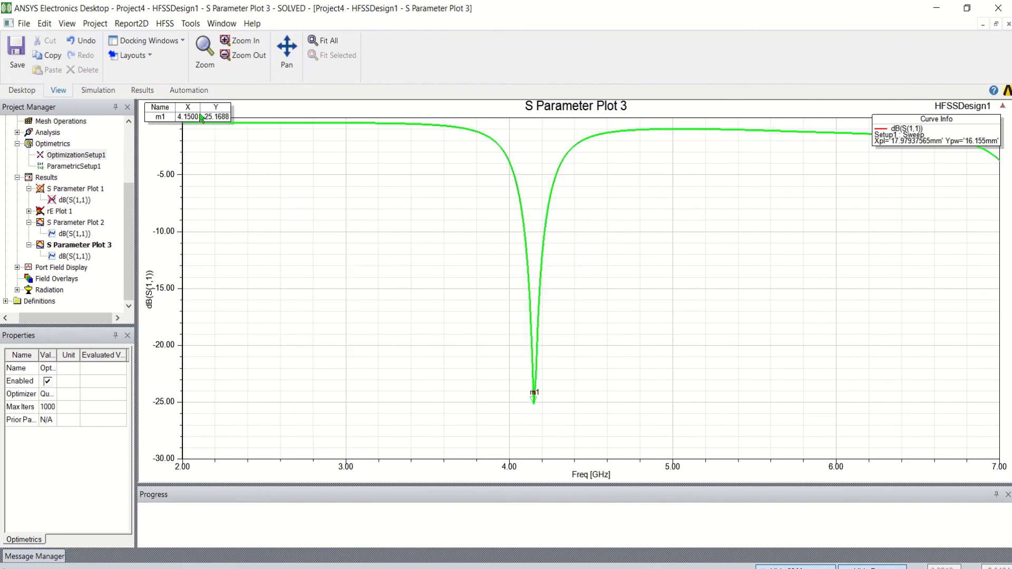
{"action": "mouse_move", "coordinate": [188, 111]}
{"action": "left_mouse_down"}
{"action": "mouse_move", "coordinate": [295, 224]}
{"action": "mouse_move", "coordinate": [403, 298]}
{"action": "left_mouse_up"}
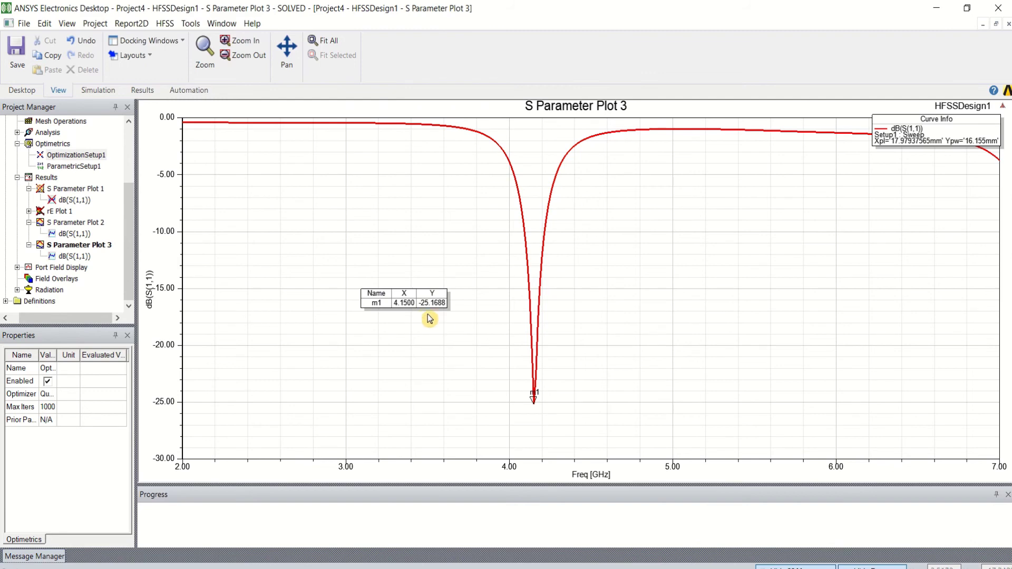
{"action": "left_click", "coordinate": [435, 314]}
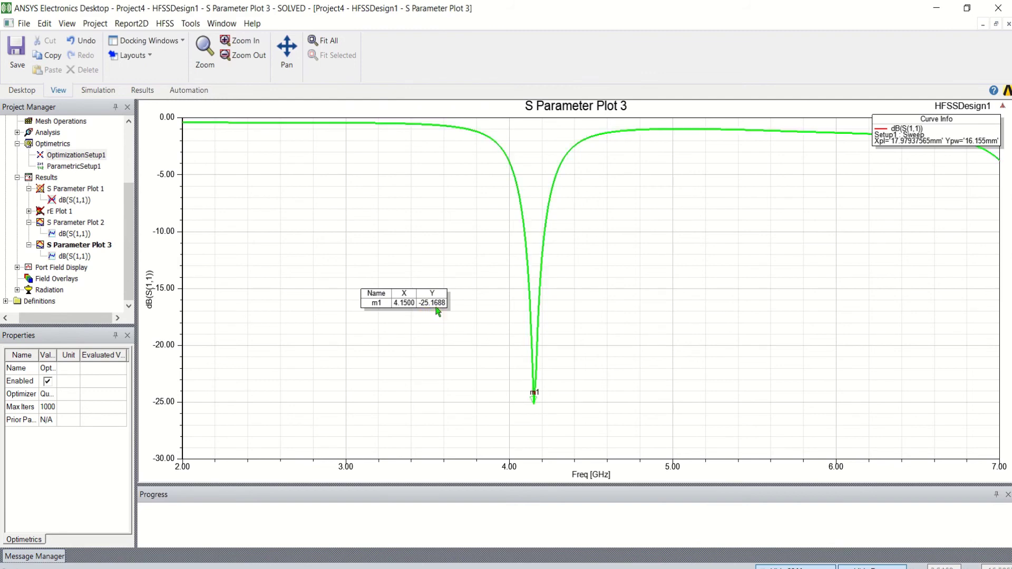
Review the goals and variables of OptimizationSetup1 and close the setup without changing it
{"action": "left_click", "coordinate": [78, 165]}
{"action": "double_click", "coordinate": [79, 156]}
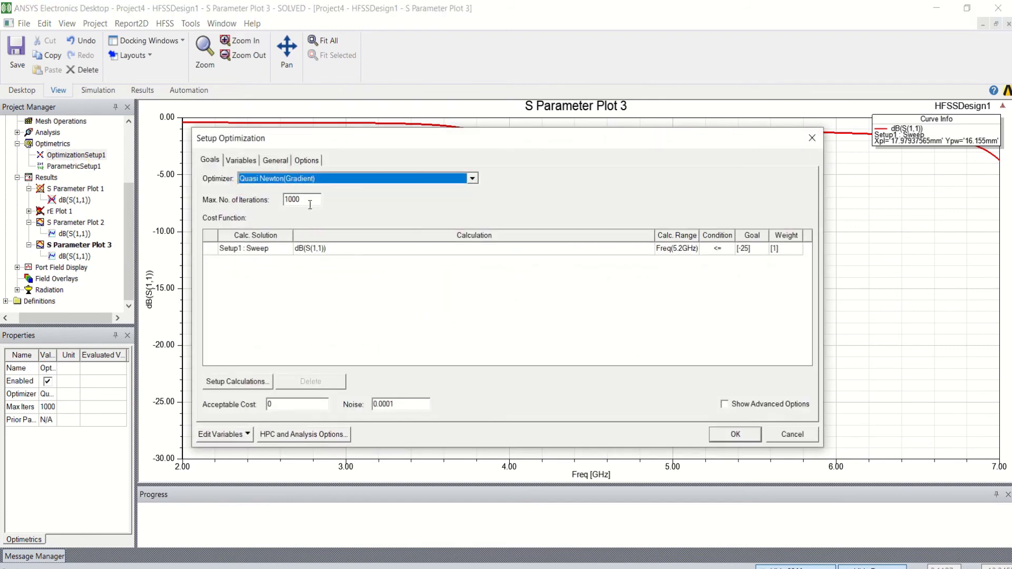
{"action": "left_click", "coordinate": [241, 161]}
{"action": "left_click", "coordinate": [213, 163]}
{"action": "left_click", "coordinate": [811, 138]}
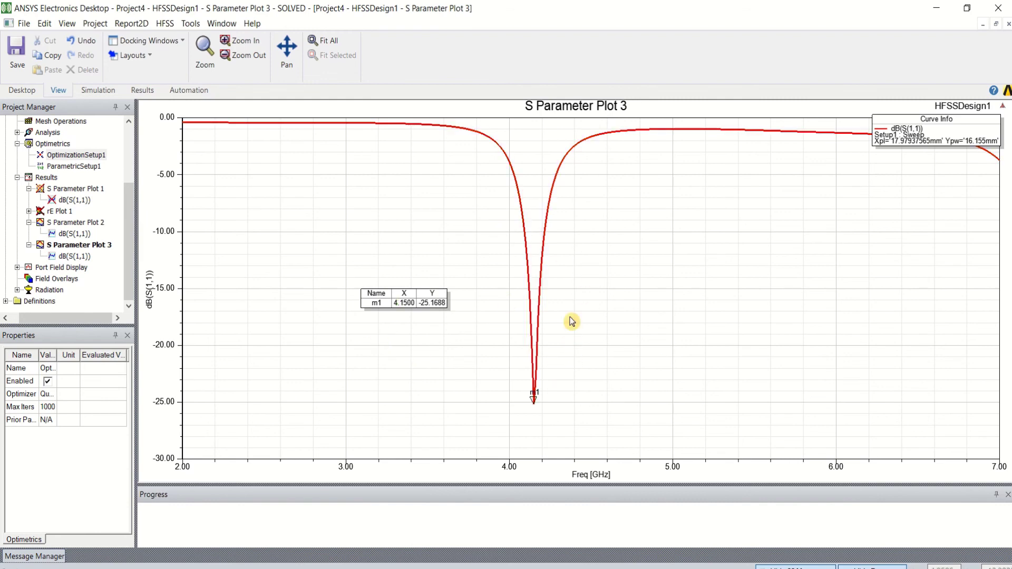
View S Parameter Plot 2 and check the report settings of its dB(S(1,1)) trace, closing them without changes
{"action": "double_click", "coordinate": [74, 234]}
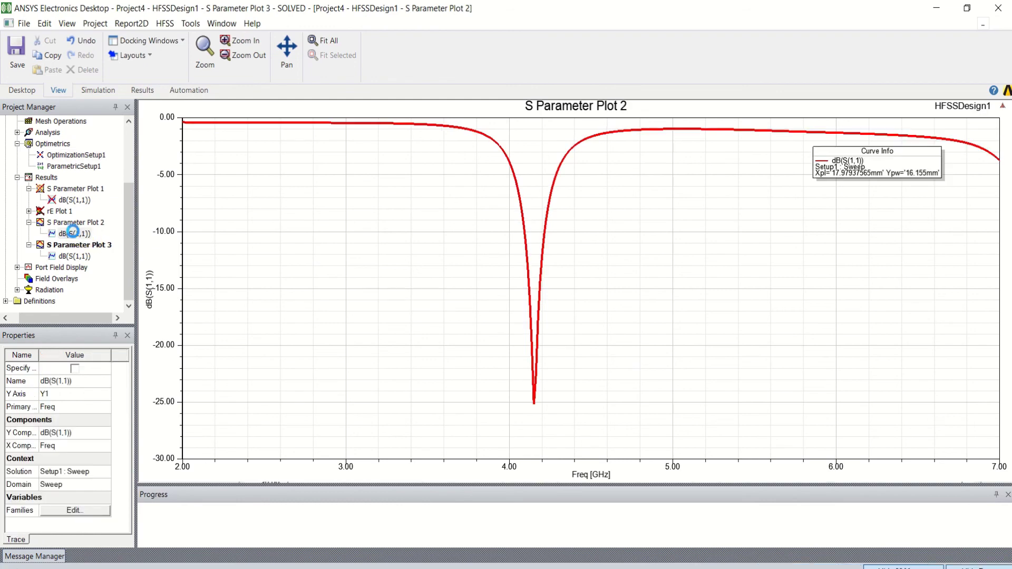
{"action": "left_click", "coordinate": [645, 132]}
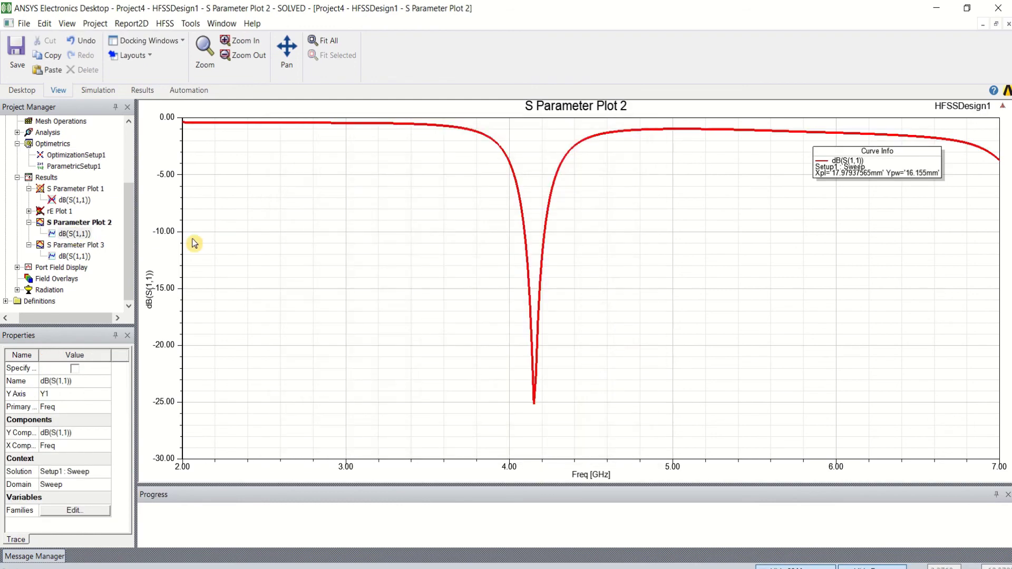
{"action": "left_click", "coordinate": [85, 168]}
{"action": "double_click", "coordinate": [78, 234]}
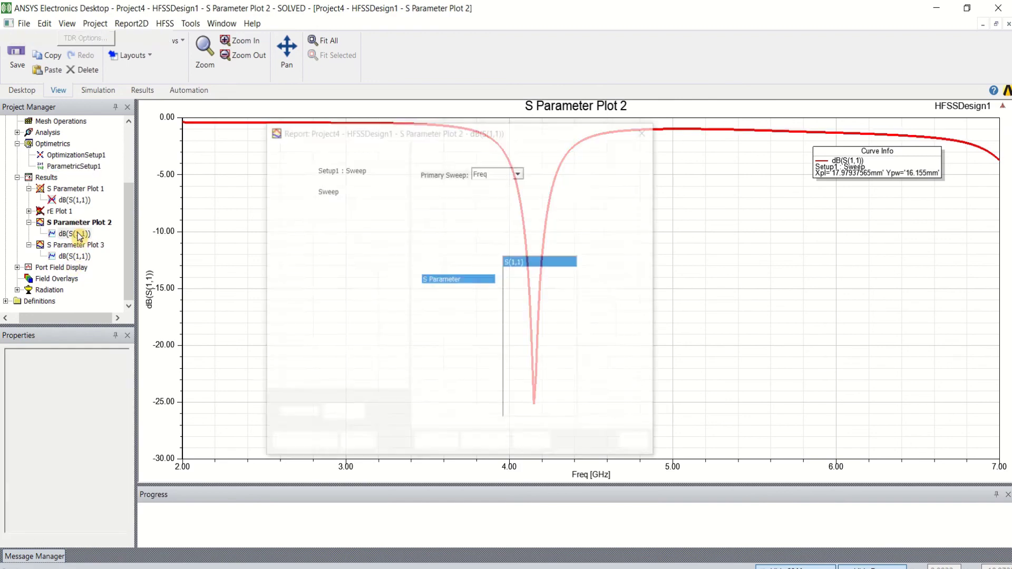
{"action": "left_click", "coordinate": [644, 131]}
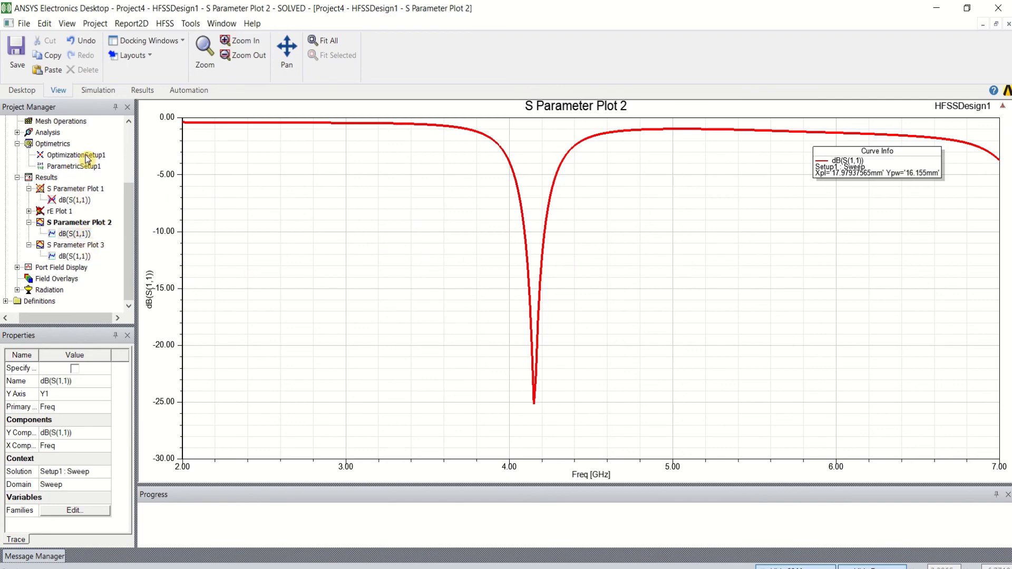
Review the design variables' values and their optimization ranges in the HFSSDesign1 design properties, leaving them unedited
{"action": "left_click_drag", "start_coordinate": [131, 211], "coordinate": [134, 181]}
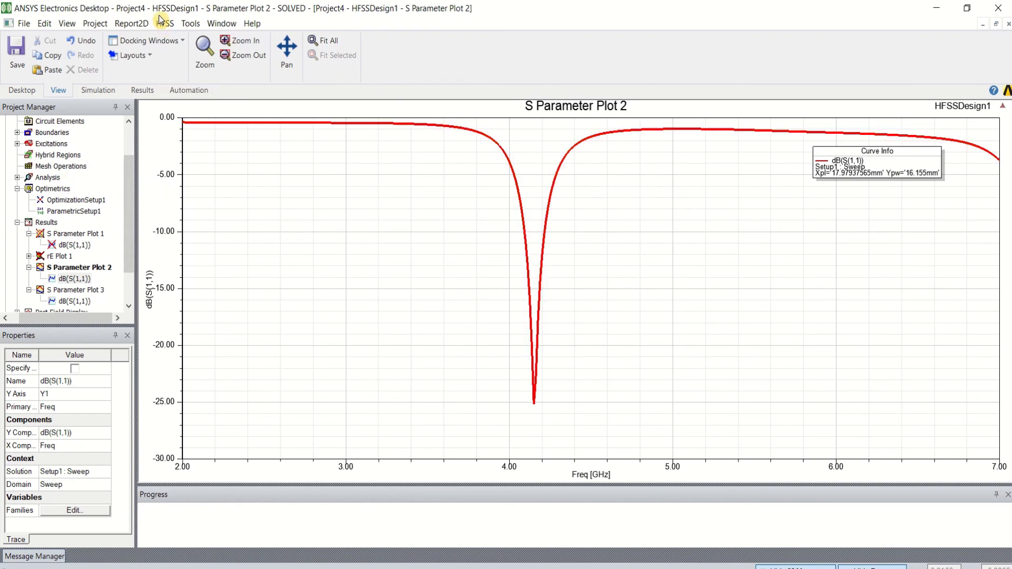
{"action": "left_click", "coordinate": [166, 29]}
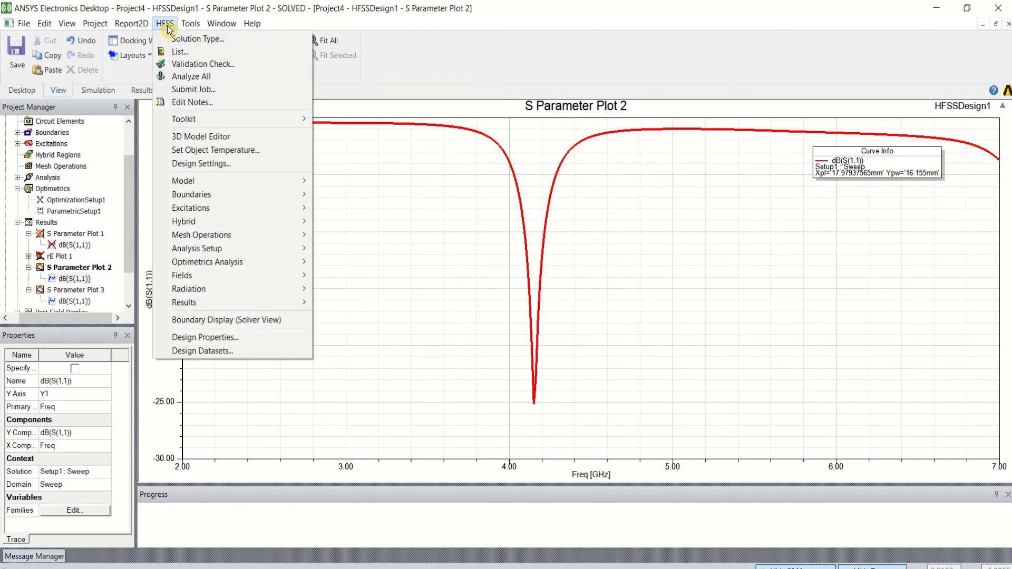
{"action": "left_click", "coordinate": [221, 338]}
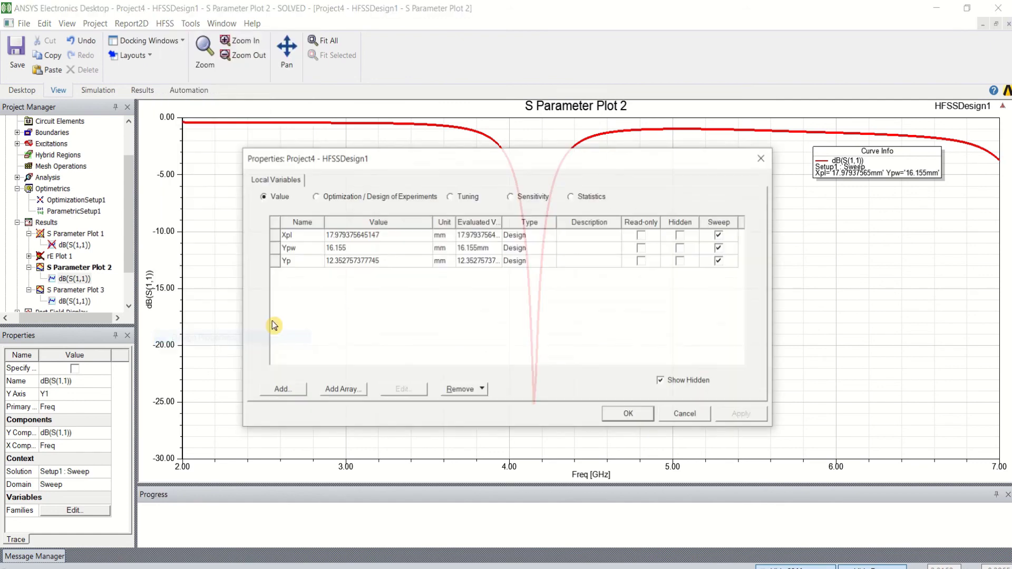
{"action": "left_click", "coordinate": [320, 200]}
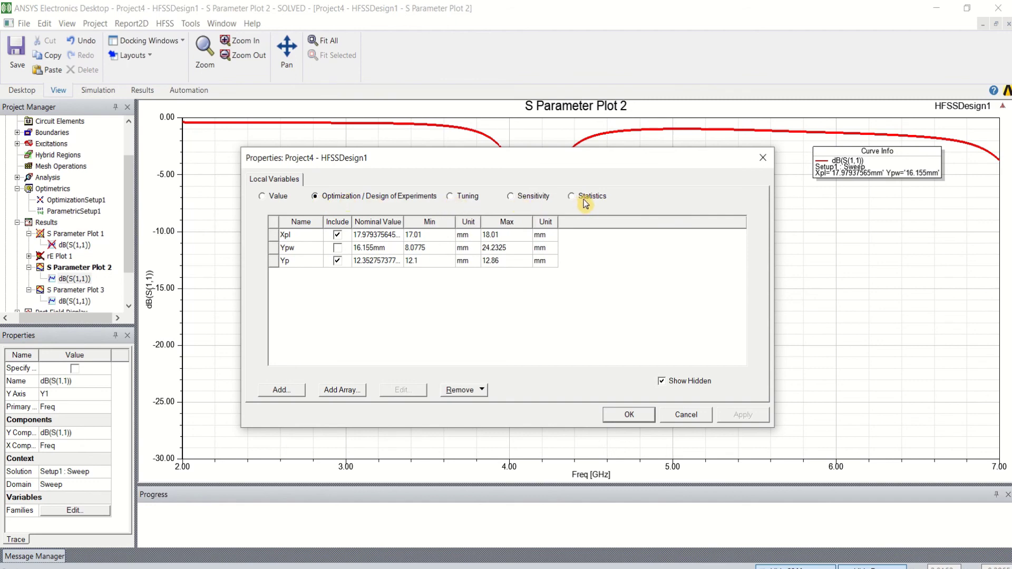
{"action": "left_click", "coordinate": [629, 416]}
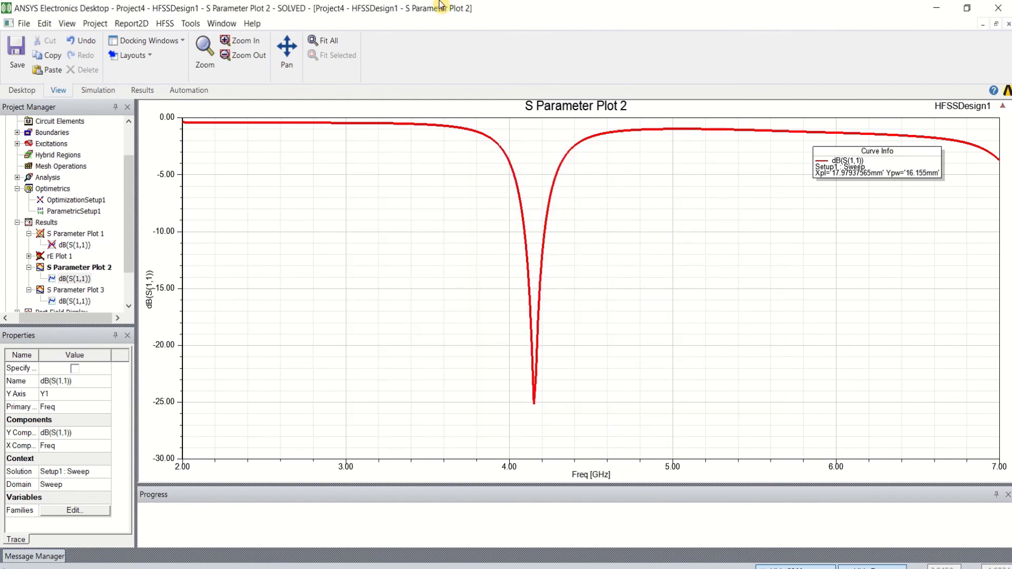